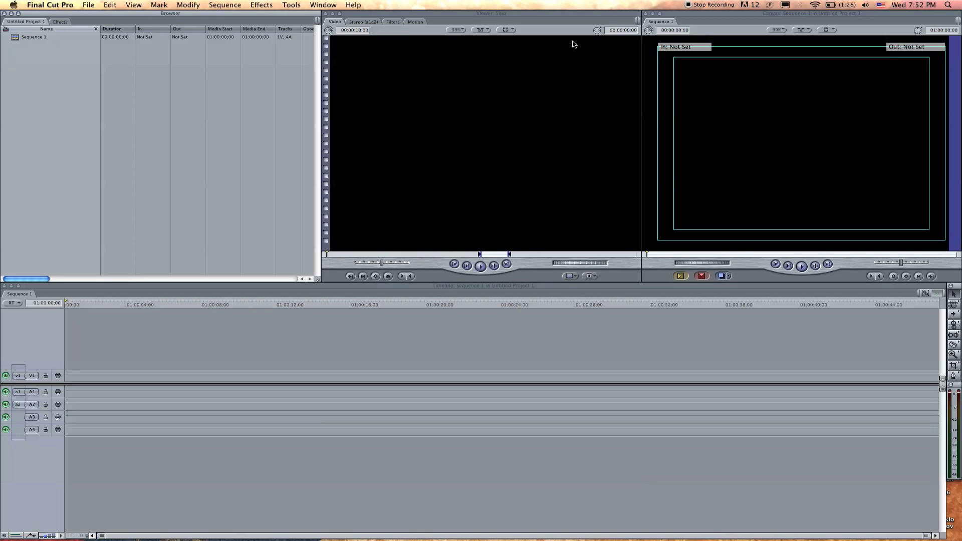
# Step: Arrange the workspace windows in the Two Up layout and make the Browser active
pyautogui.click(316, 4)
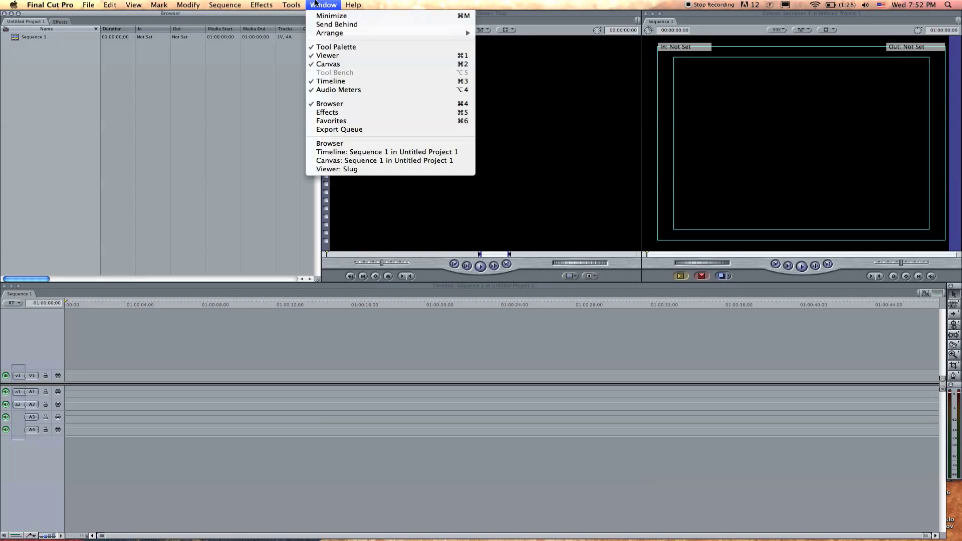
pyautogui.moveTo(332, 33)
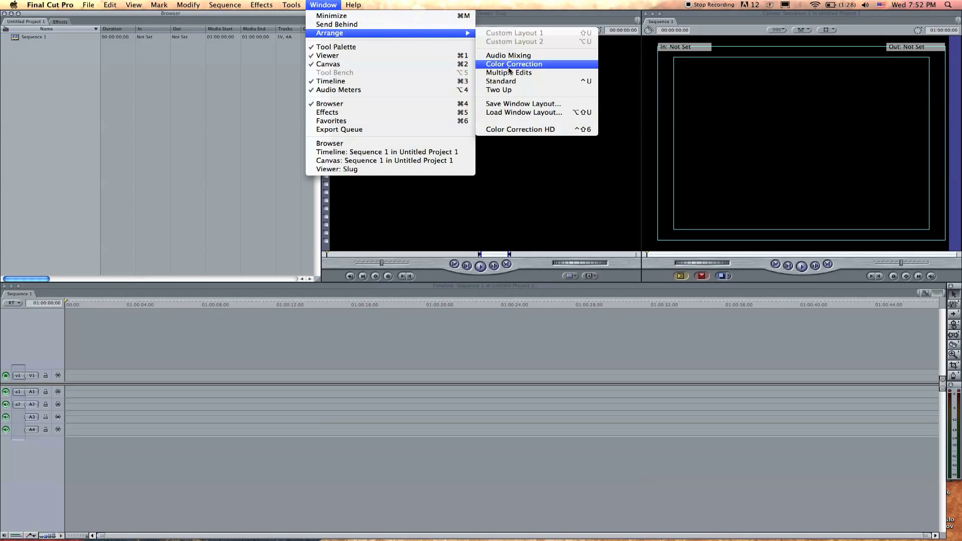
pyautogui.click(510, 87)
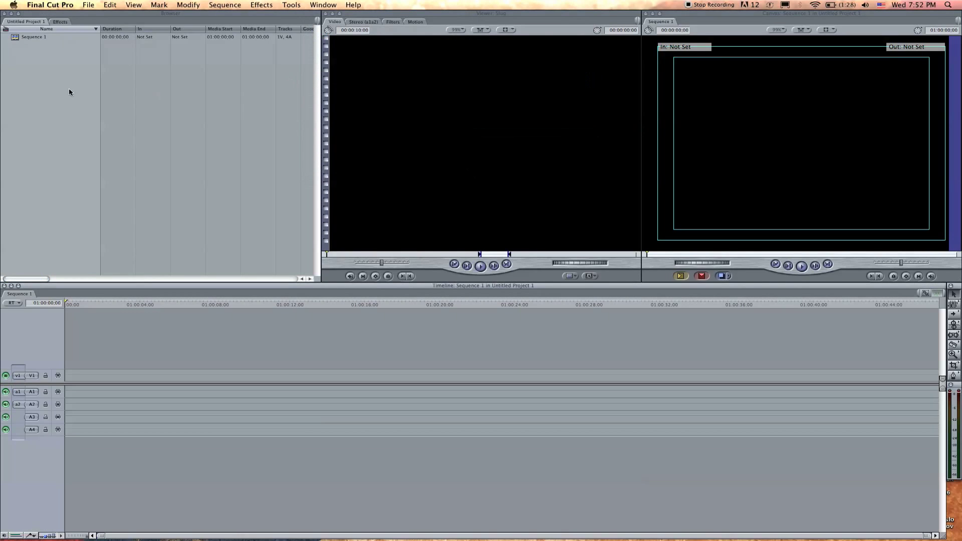
pyautogui.click(56, 92)
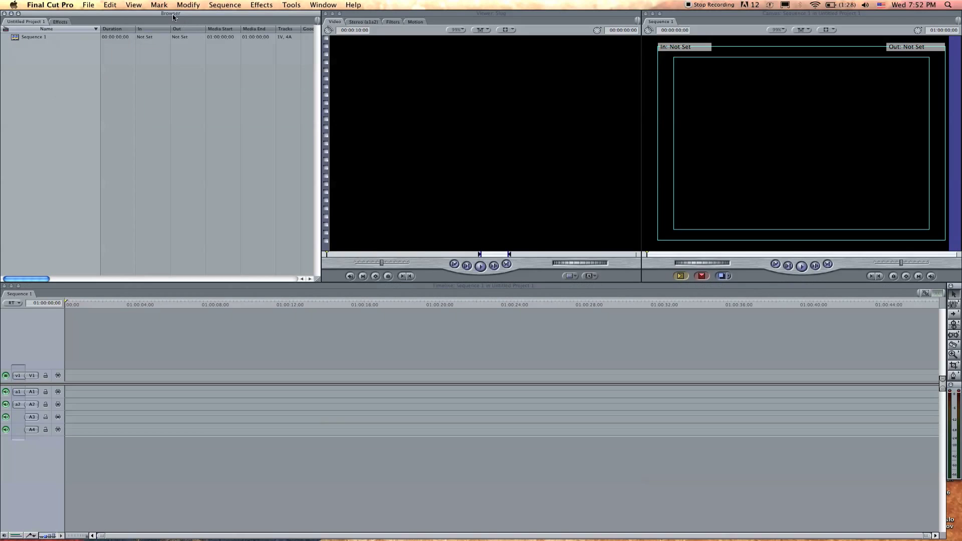
pyautogui.rightClick(70, 75)
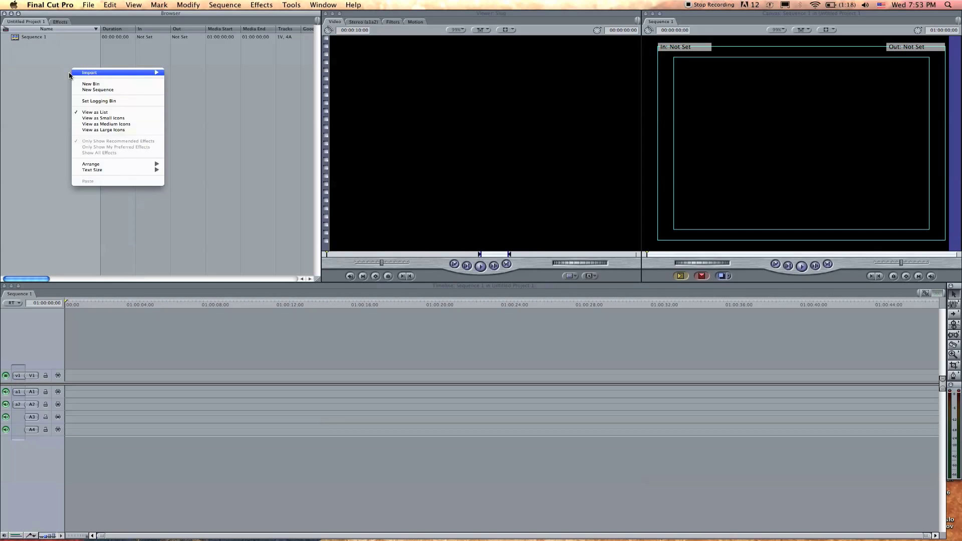
pyautogui.moveTo(90, 74)
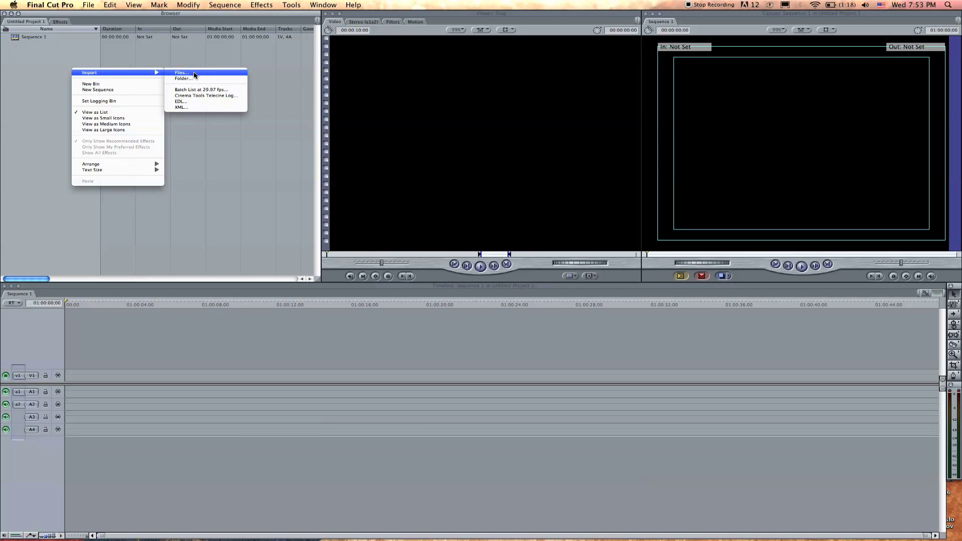
pyautogui.click(55, 49)
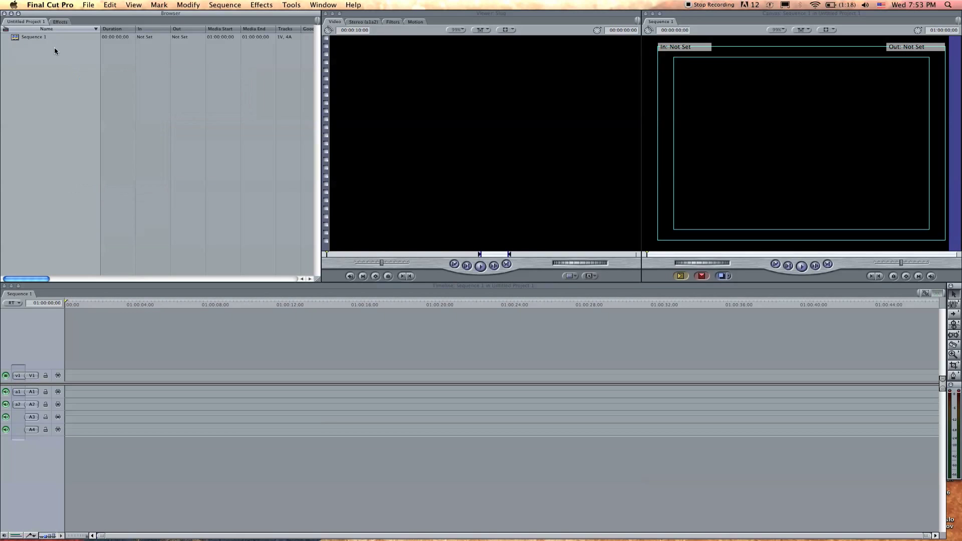
# Step: Import all six movie files from the convert folder, MVI_8275.mov through MVI_8280.mov, into the project
pyautogui.click(89, 5)
pyautogui.moveTo(159, 132)
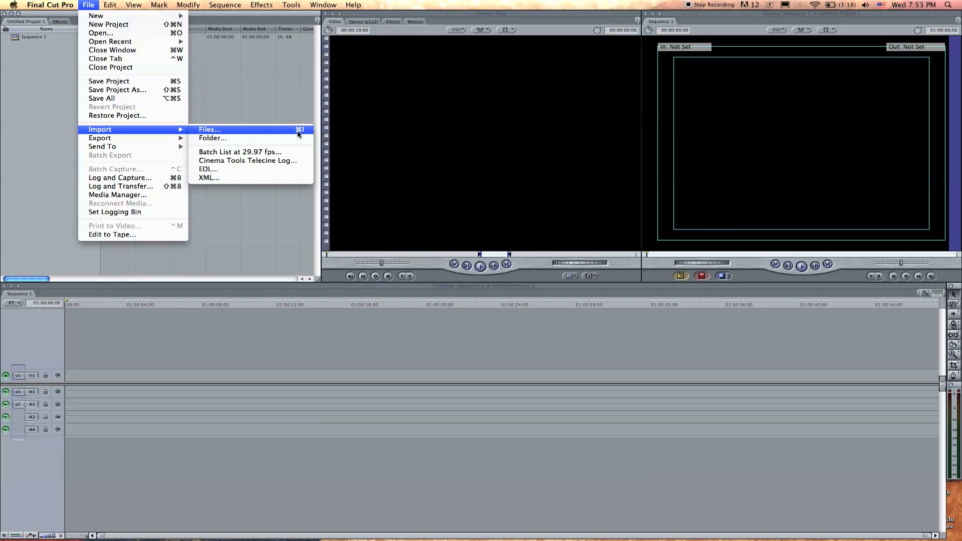
pyautogui.click(221, 131)
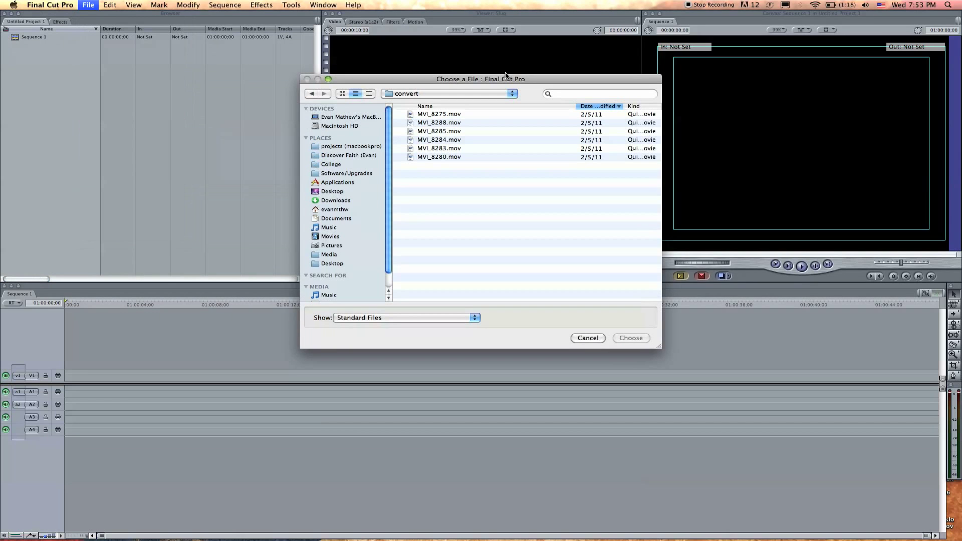
pyautogui.moveTo(483, 79); pyautogui.dragTo(464, 80)
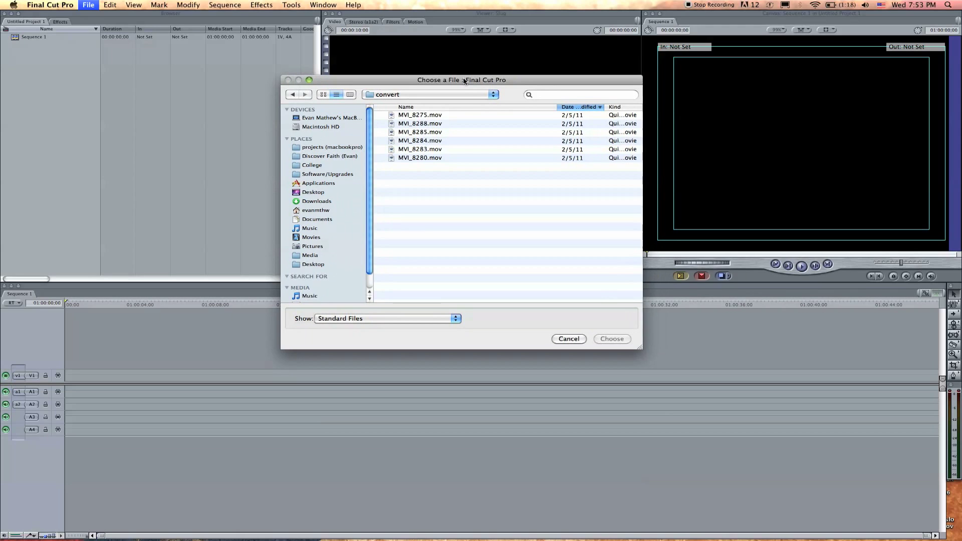
pyautogui.press('super+Tab')
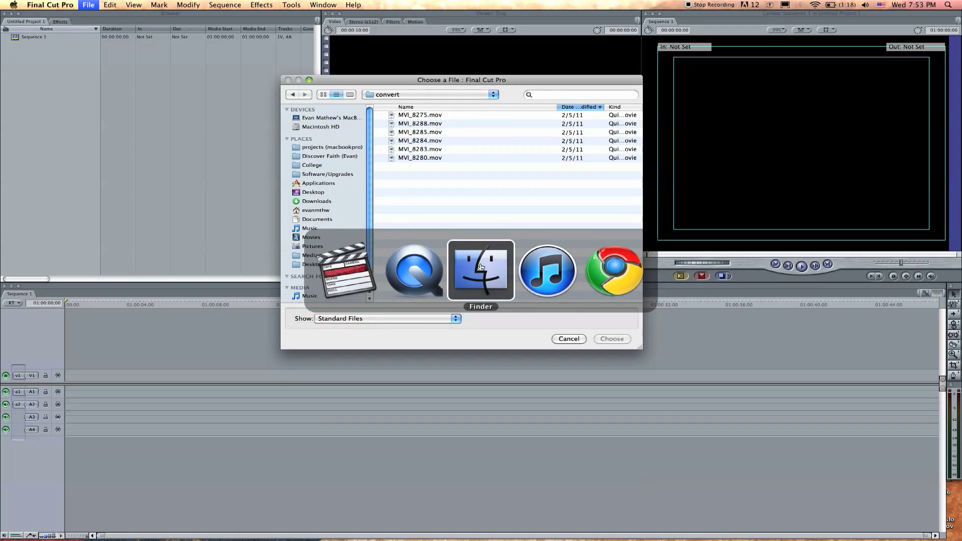
pyautogui.click(361, 281)
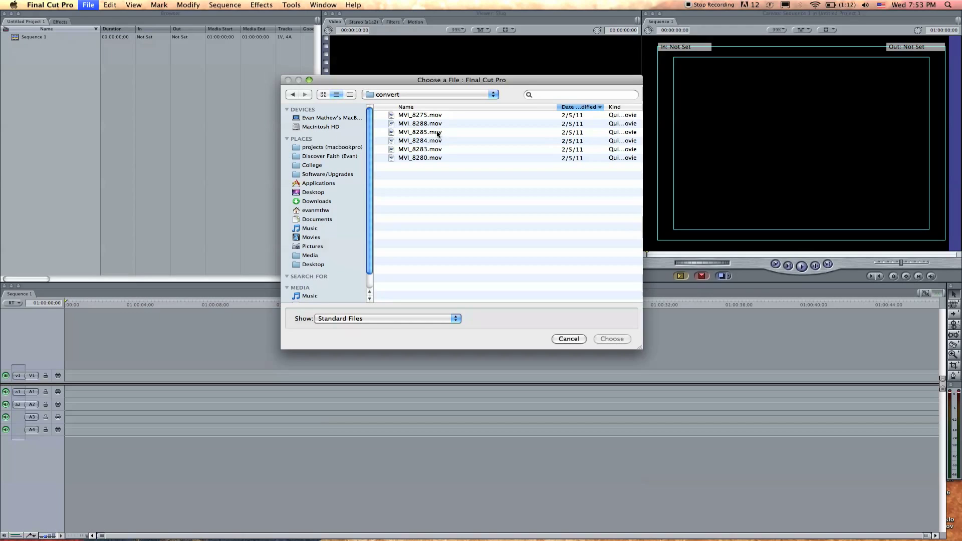
pyautogui.click(424, 117)
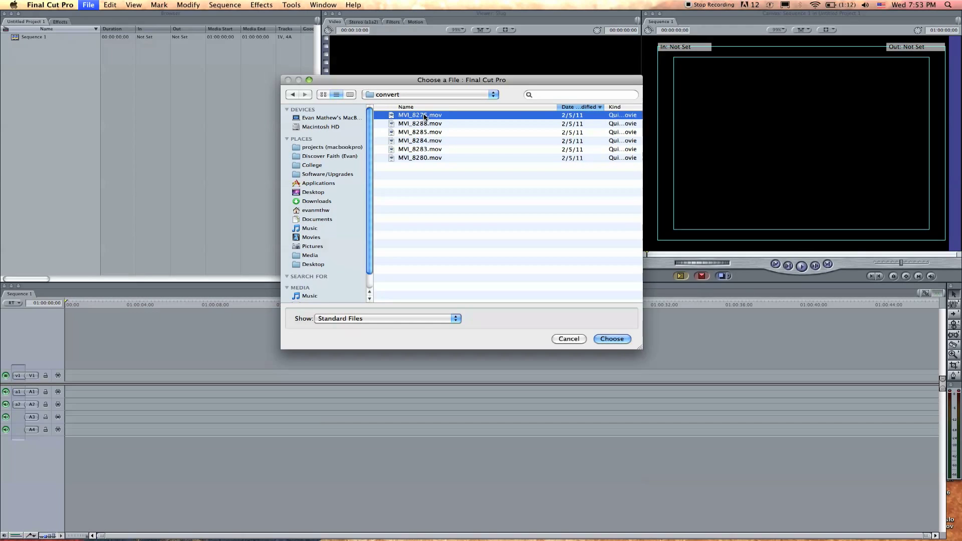
pyautogui.keyDown('shift'); pyautogui.click(431, 158); pyautogui.keyUp('shift')
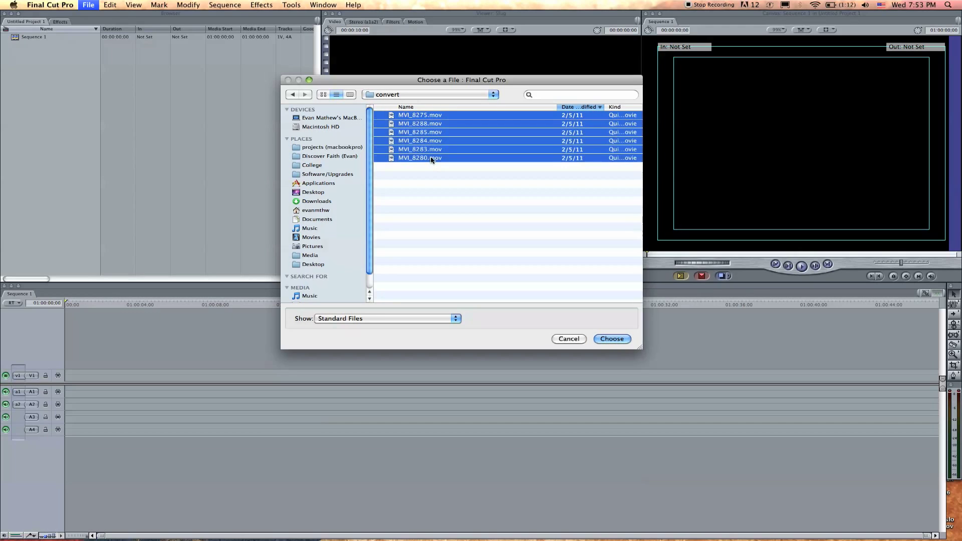
pyautogui.click(430, 172)
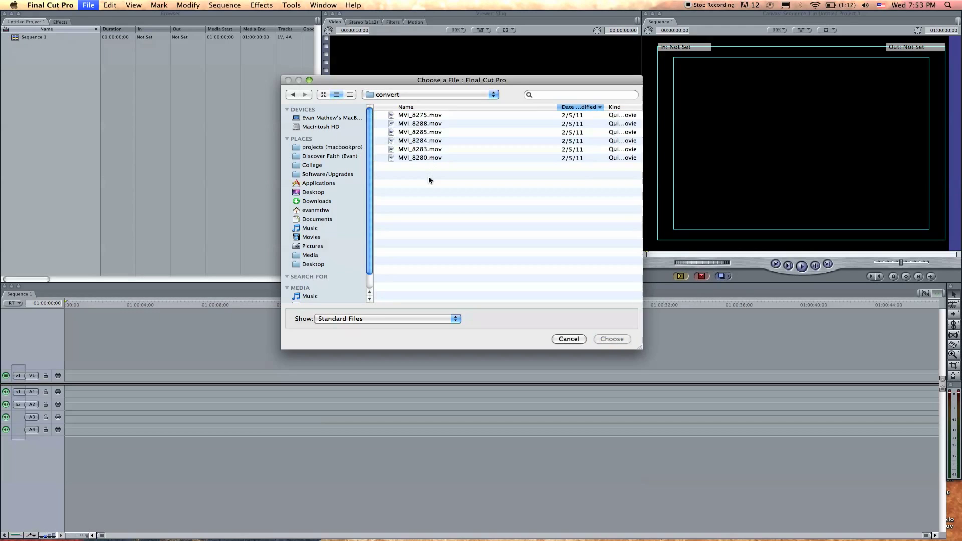
pyautogui.click(422, 116)
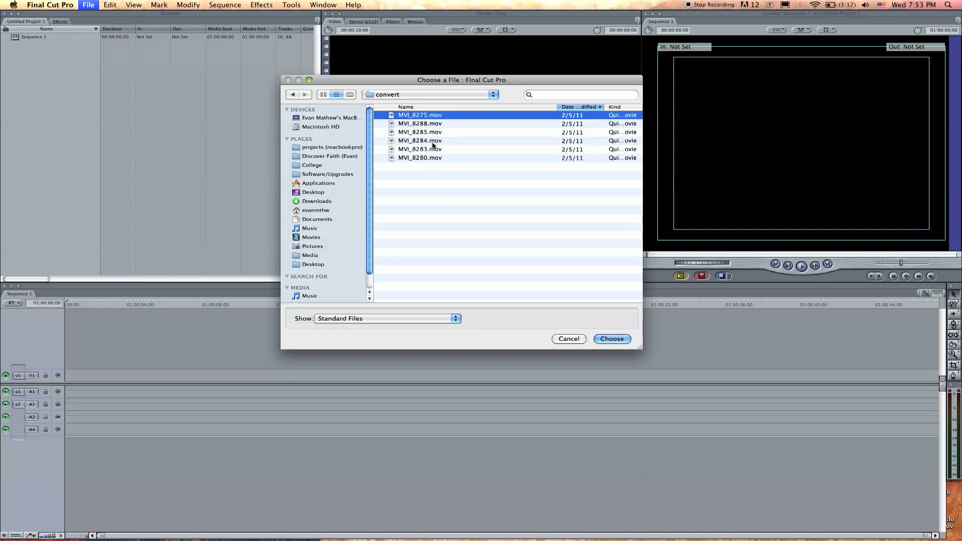
pyautogui.keyDown('shift'); pyautogui.click(434, 158); pyautogui.keyUp('shift')
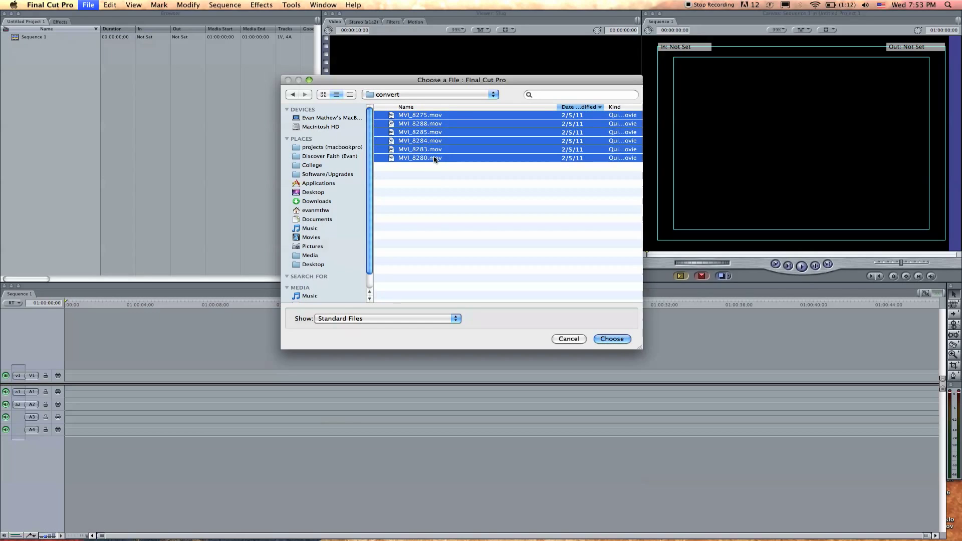
pyautogui.click(611, 339)
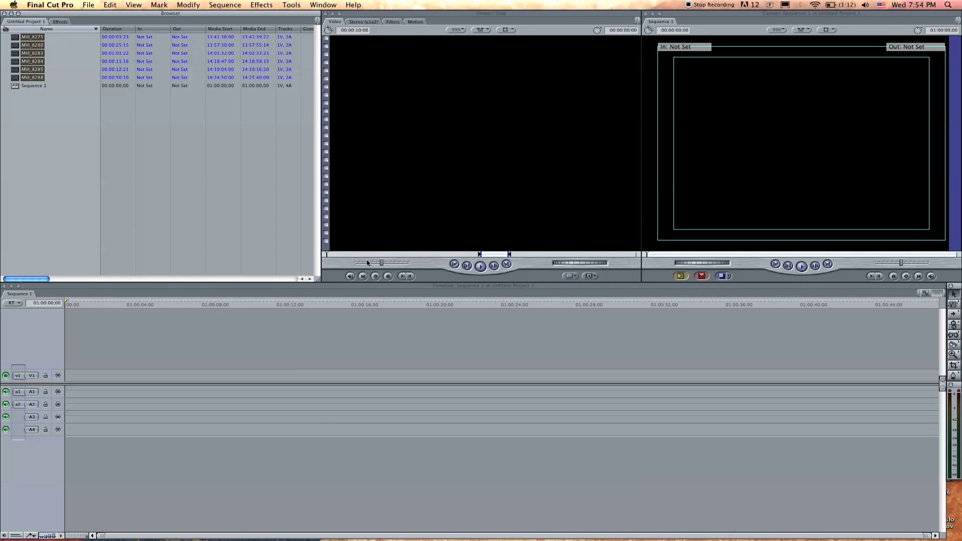
pyautogui.click(26, 166)
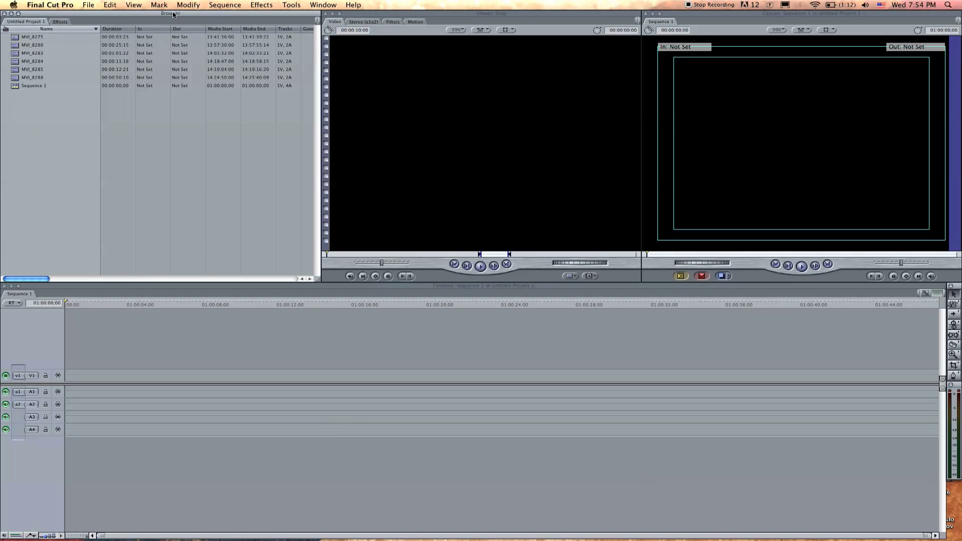
# Step: Load clip MVI_8275 into the Viewer and preview it by playing and scrubbing through it
pyautogui.click(19, 39)
pyautogui.moveTo(17, 39); pyautogui.dragTo(360, 104)
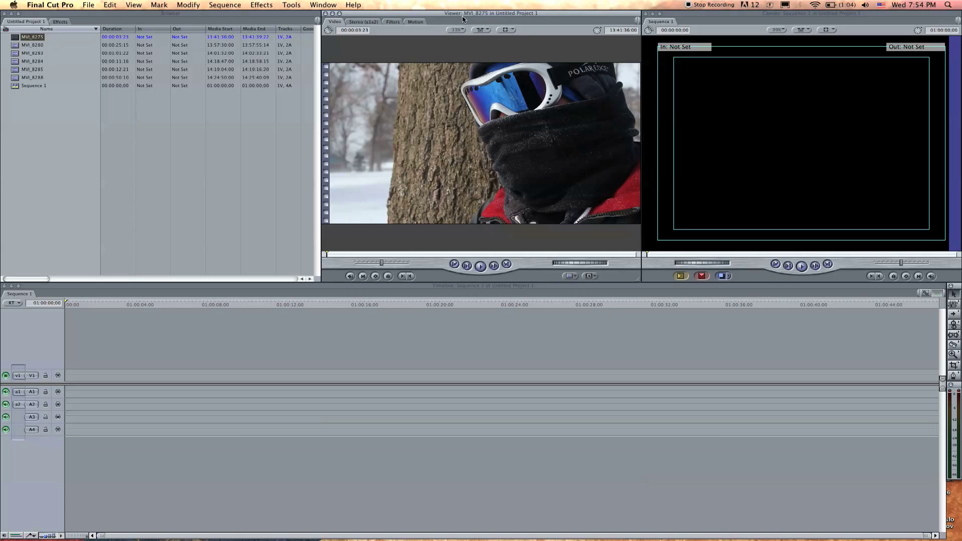
pyautogui.moveTo(473, 18)
pyautogui.mouseDown()
pyautogui.moveTo(473, 41)
pyautogui.moveTo(472, 18)
pyautogui.mouseUp()
pyautogui.press('space')
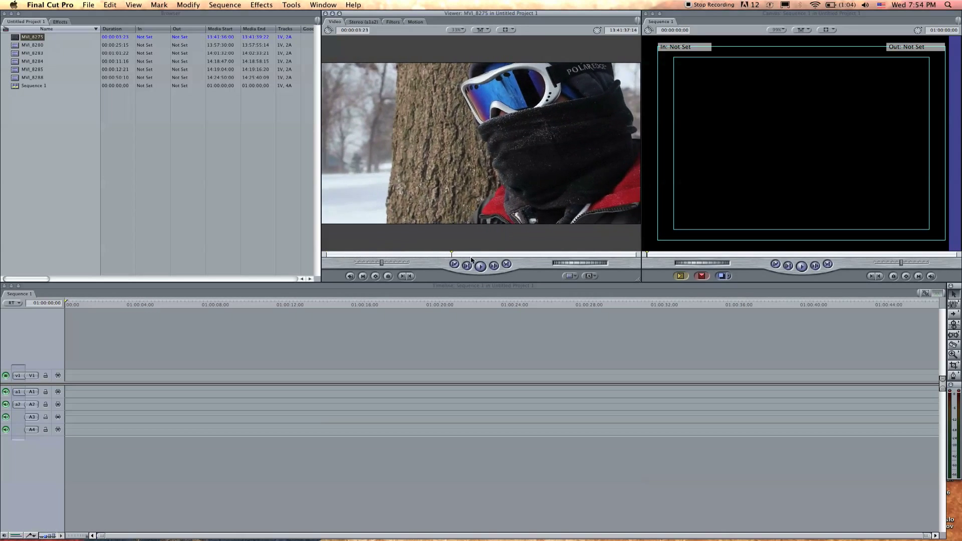
pyautogui.click(521, 254)
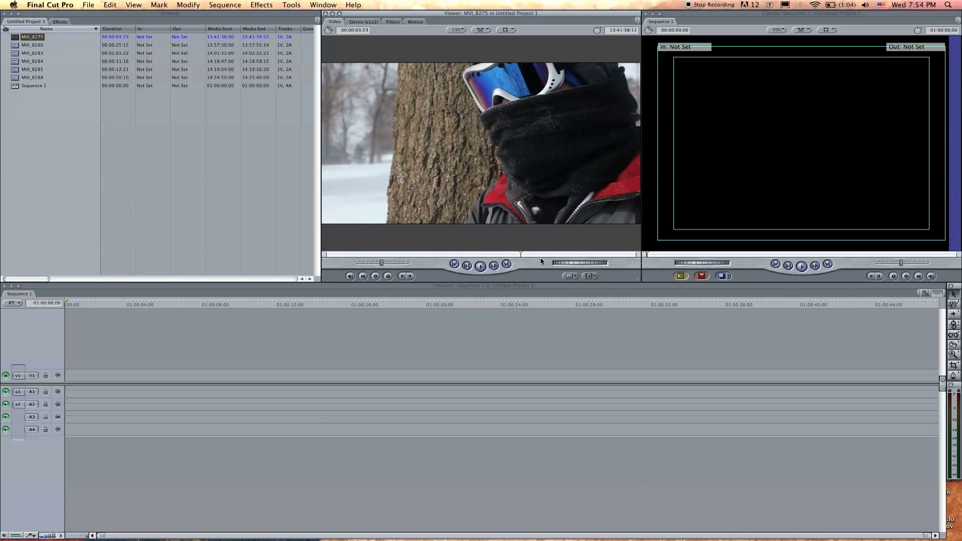
pyautogui.press('k')
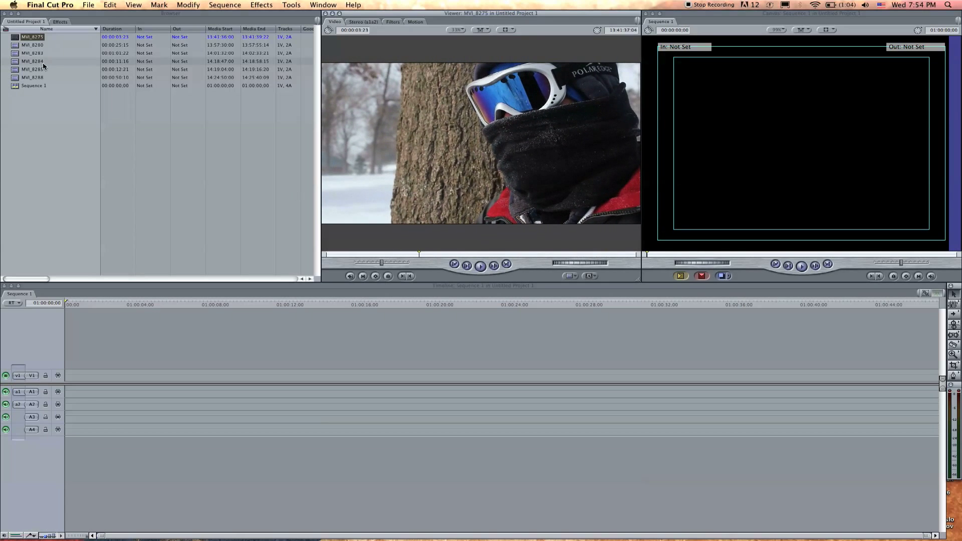
# Step: Scrub through MVI_8280 in the Viewer and open MVI_8288, MVI_8285 and MVI_8284 there in turn
pyautogui.doubleClick(16, 46)
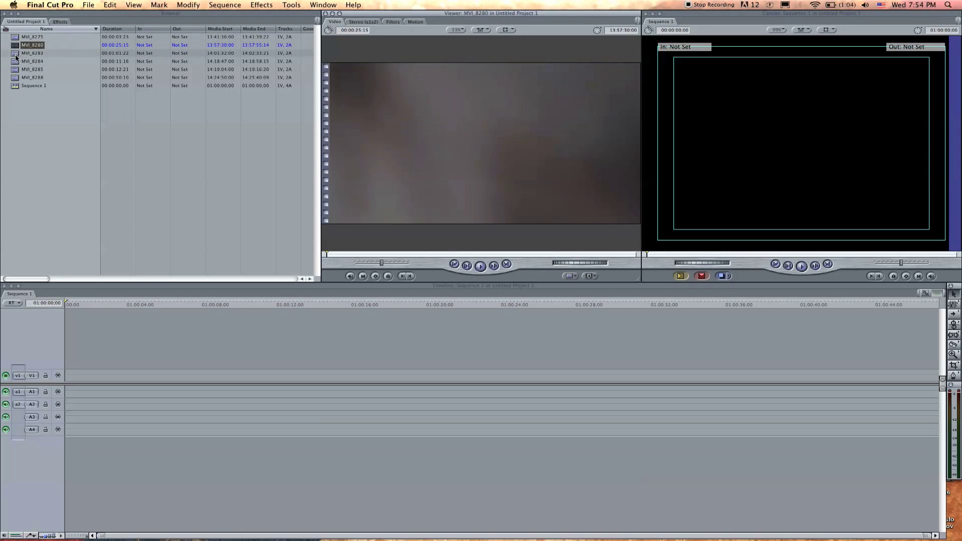
pyautogui.moveTo(326, 255); pyautogui.dragTo(376, 254)
pyautogui.doubleClick(16, 78)
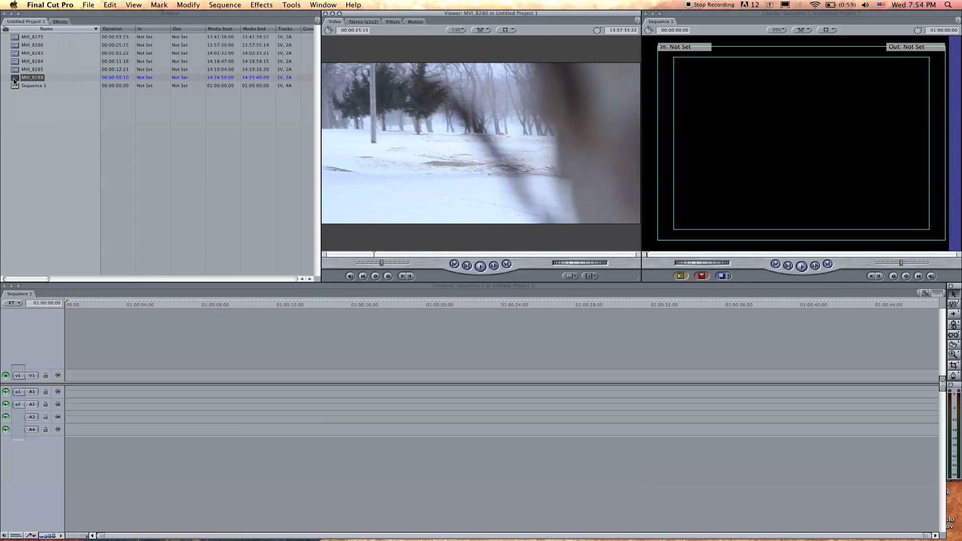
pyautogui.doubleClick(16, 70)
pyautogui.doubleClick(16, 61)
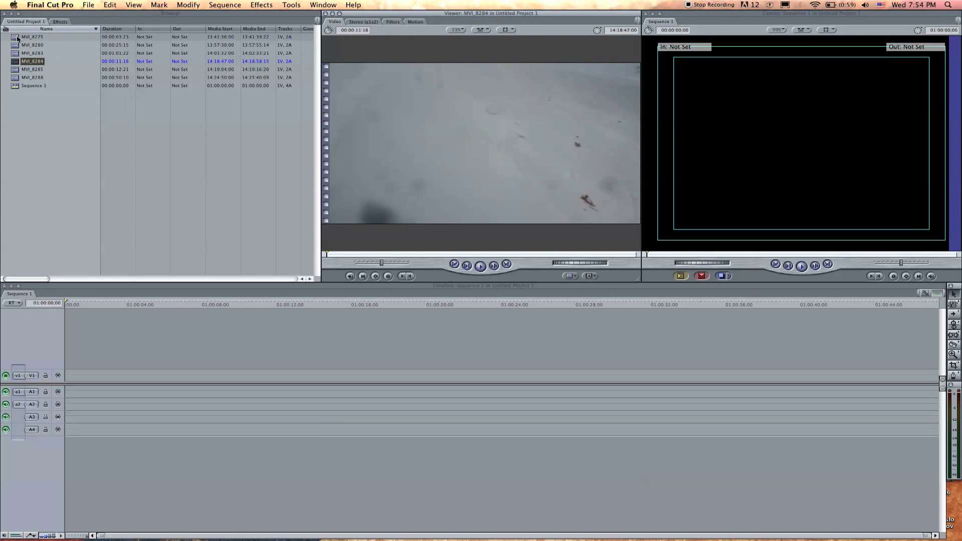
# Step: Load MVI_8275 into the Viewer again, scrub through it and return its playhead to the start
pyautogui.doubleClick(17, 38)
pyautogui.moveTo(367, 255)
pyautogui.mouseDown()
pyautogui.moveTo(332, 257)
pyautogui.moveTo(529, 253)
pyautogui.moveTo(377, 252)
pyautogui.mouseUp()
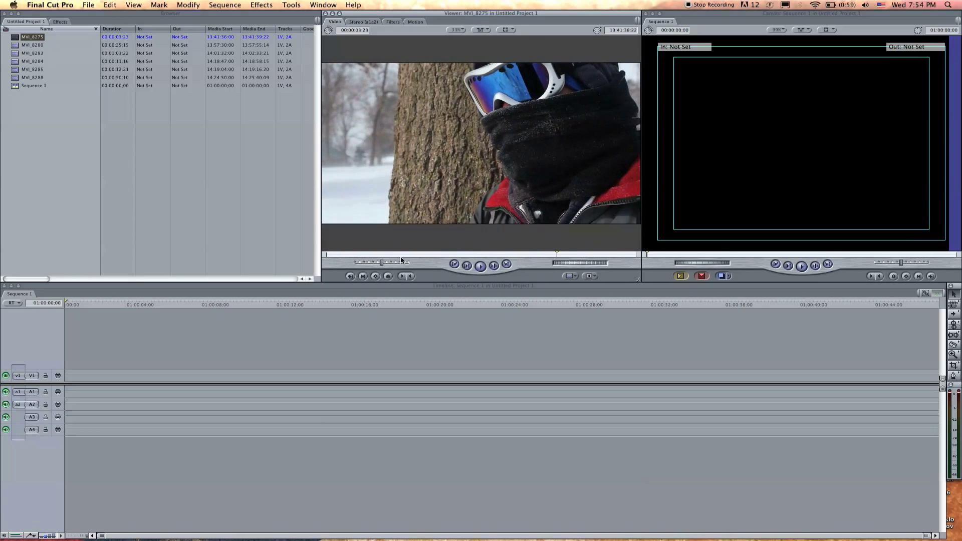
pyautogui.click(357, 251)
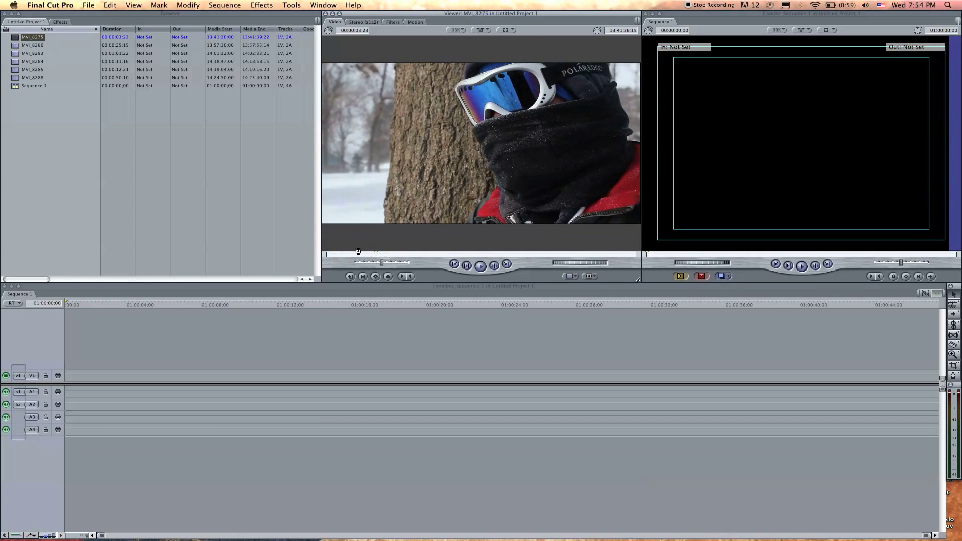
pyautogui.moveTo(358, 252); pyautogui.dragTo(312, 260)
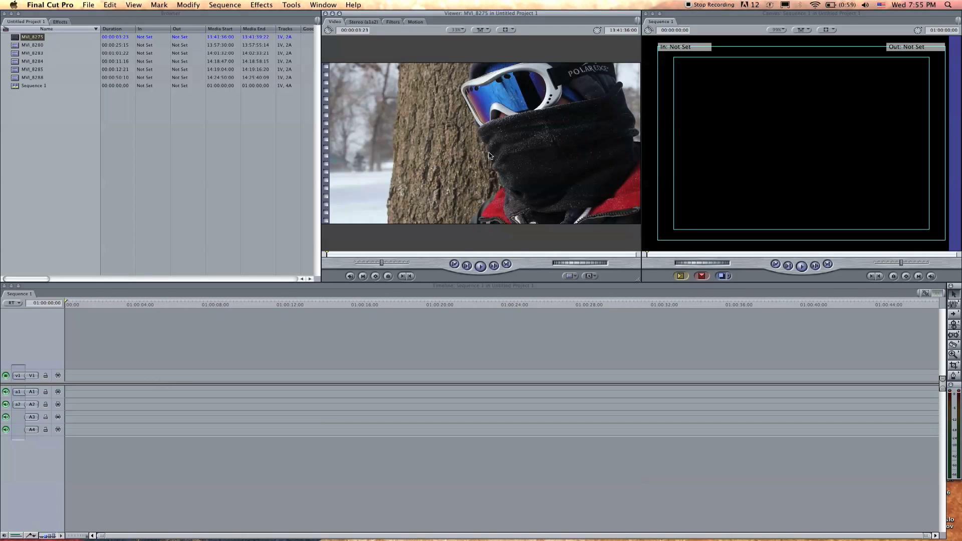
# Step: Place MVI_8275 from the Viewer on V1, A1 and A2 about 6 seconds into Sequence 1, changing the sequence settings to match the clip
pyautogui.moveTo(490, 156); pyautogui.dragTo(490, 156)
pyautogui.moveTo(489, 156); pyautogui.dragTo(293, 351)
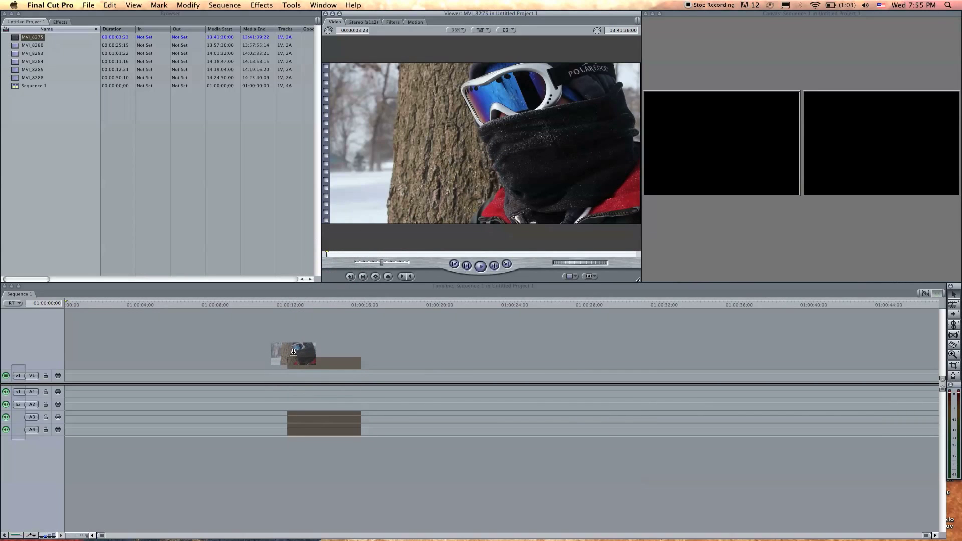
pyautogui.moveTo(293, 351); pyautogui.dragTo(168, 363)
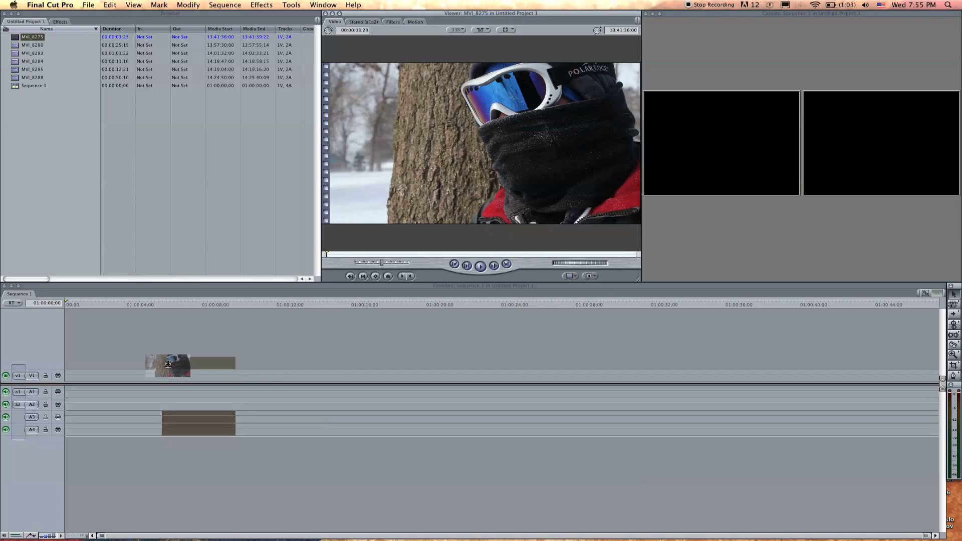
pyautogui.moveTo(167, 363); pyautogui.dragTo(168, 381)
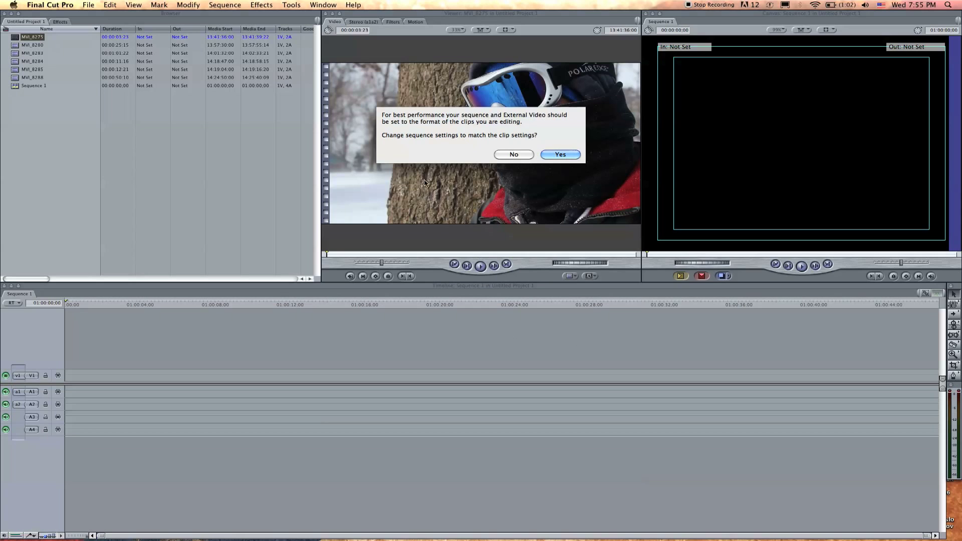
pyautogui.click(576, 154)
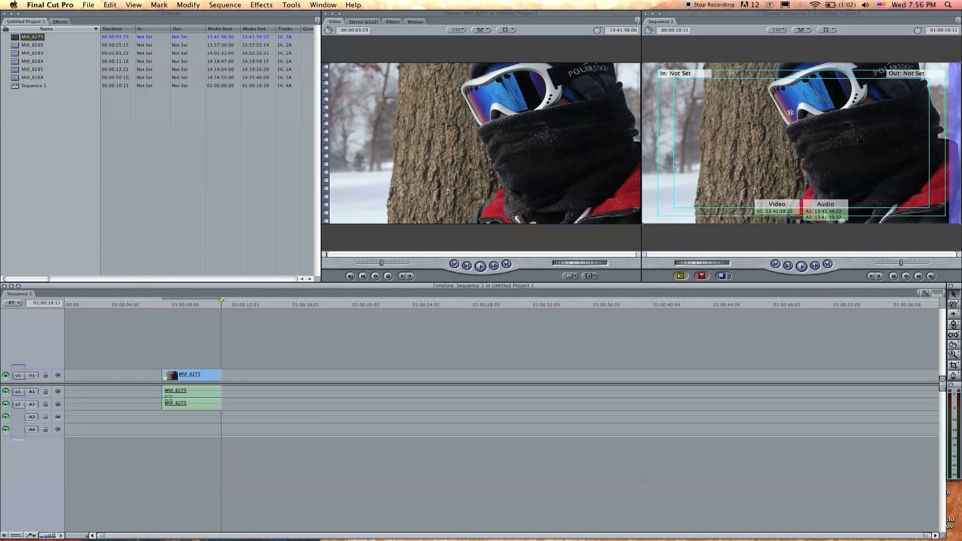
pyautogui.moveTo(796, 16)
pyautogui.mouseDown()
pyautogui.moveTo(676, 134)
pyautogui.moveTo(796, 15)
pyautogui.mouseUp()
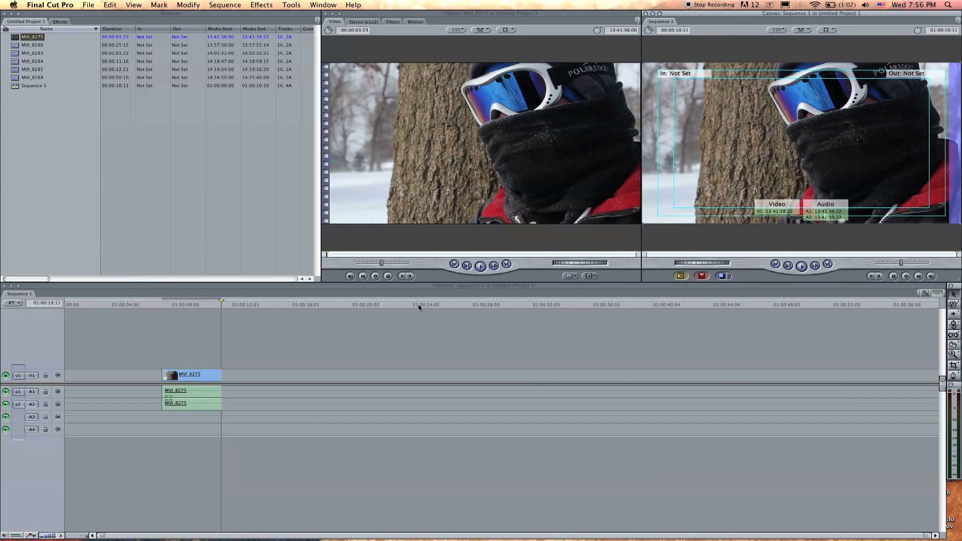
pyautogui.click(385, 336)
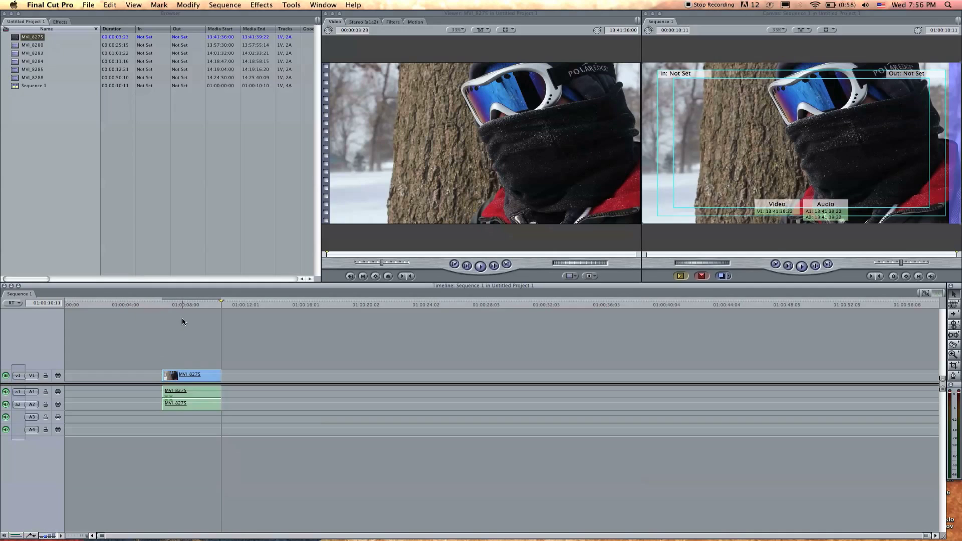
# Step: Select the video part of MVI_8275 in the timeline, and then only its audio on A1 and A2
pyautogui.click(191, 379)
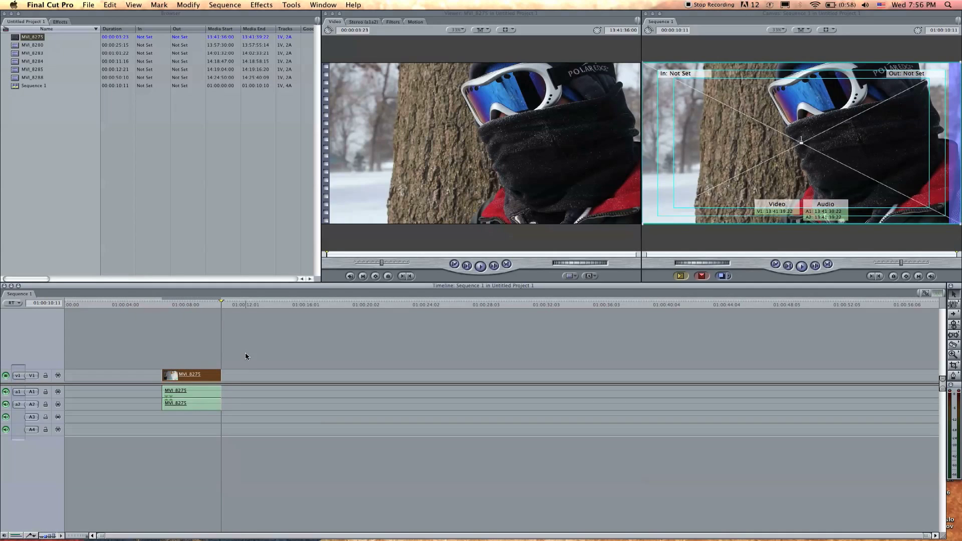
pyautogui.click(145, 393)
pyautogui.click(188, 379)
pyautogui.moveTo(193, 375); pyautogui.dragTo(192, 379)
pyautogui.click(194, 390)
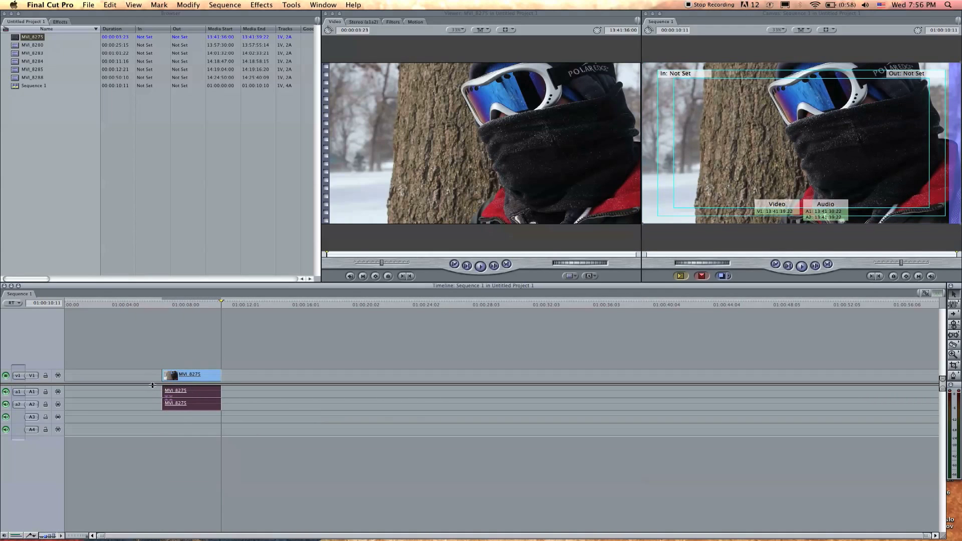
# Step: Select the whole MVI_8275 clip, video and audio, and move it to about 10 seconds into Sequence 1
pyautogui.moveTo(153, 386); pyautogui.dragTo(170, 394)
pyautogui.click(183, 364)
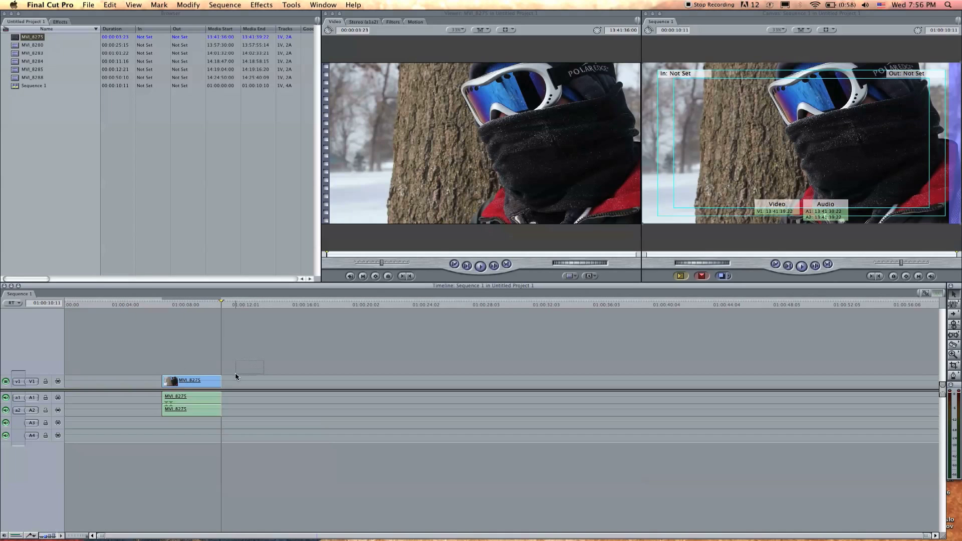
pyautogui.click(218, 381)
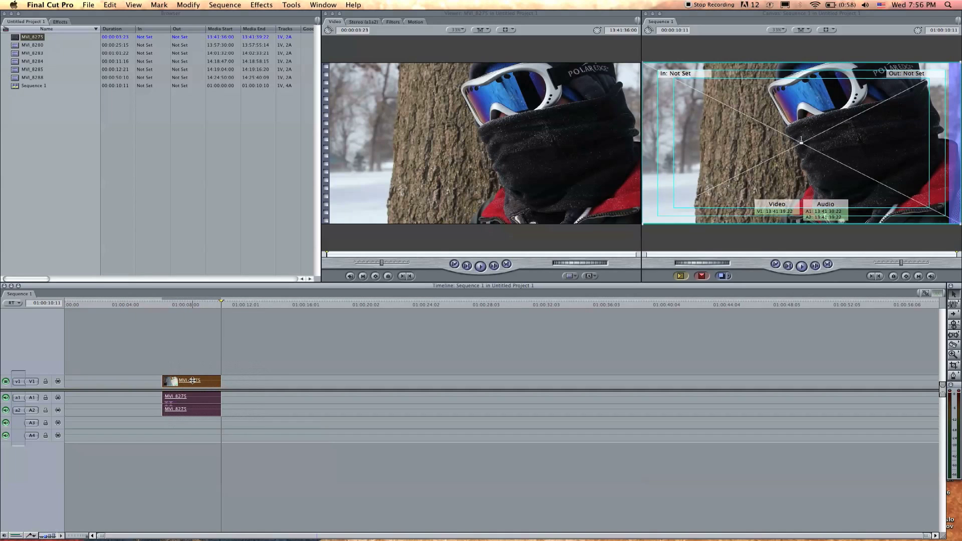
pyautogui.moveTo(193, 380); pyautogui.dragTo(250, 388)
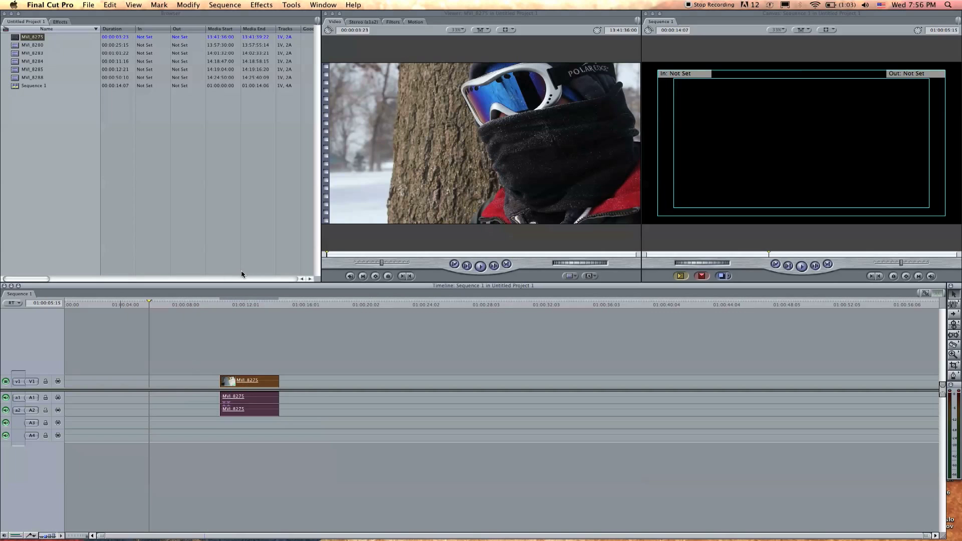
# Step: Scrub the sequence playhead over MVI_8275 in the timeline and play a short stretch of it from 01:00:11:00
pyautogui.moveTo(235, 305)
pyautogui.mouseDown()
pyautogui.moveTo(215, 305)
pyautogui.moveTo(268, 307)
pyautogui.moveTo(242, 308)
pyautogui.mouseUp()
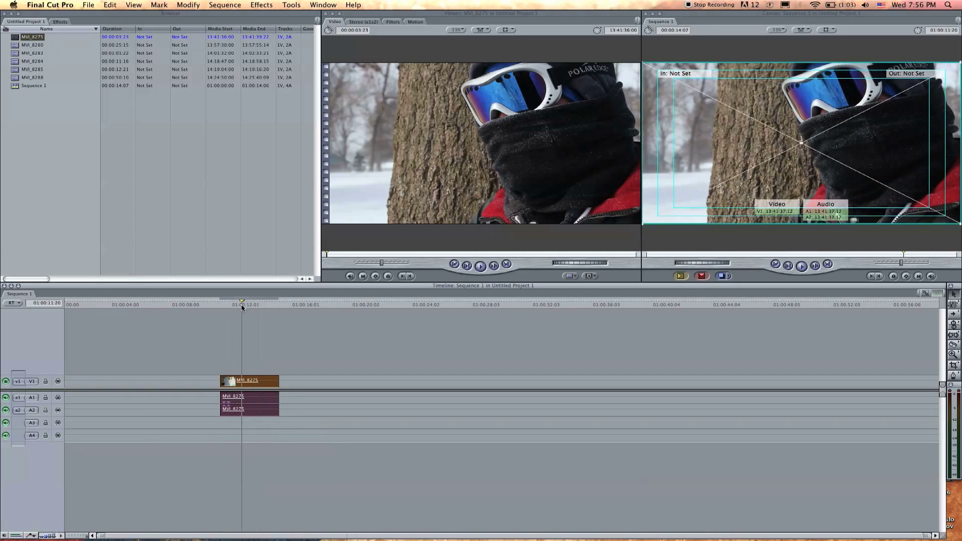
pyautogui.click(230, 306)
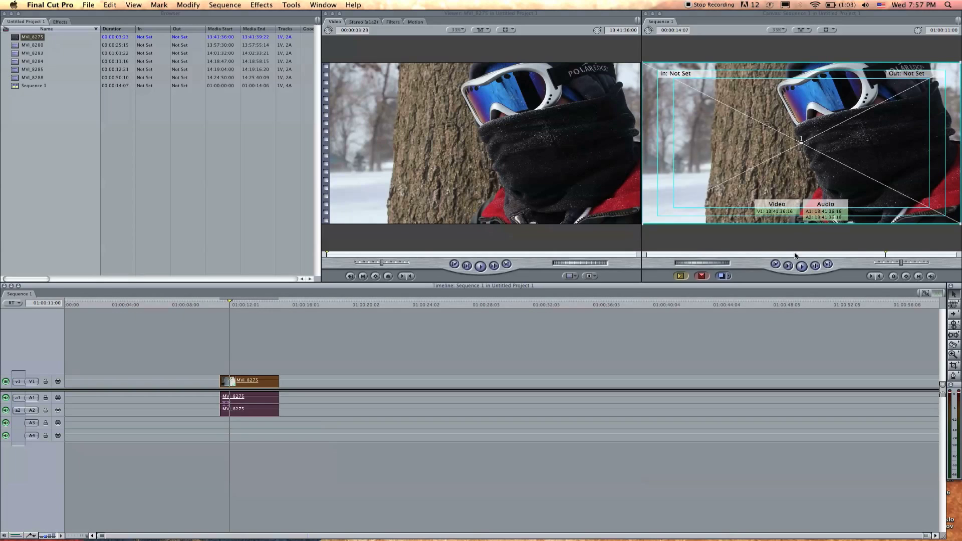
pyautogui.press('space')
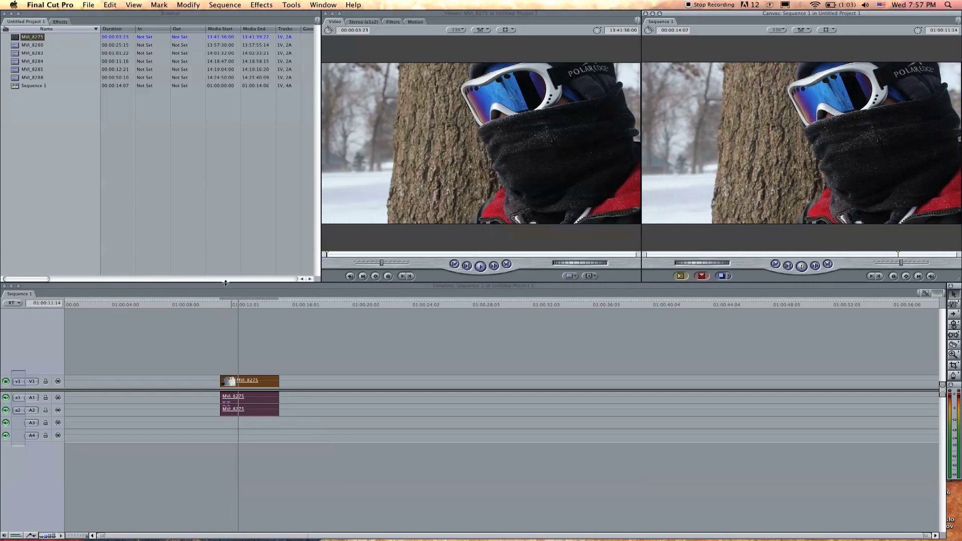
pyautogui.press('space')
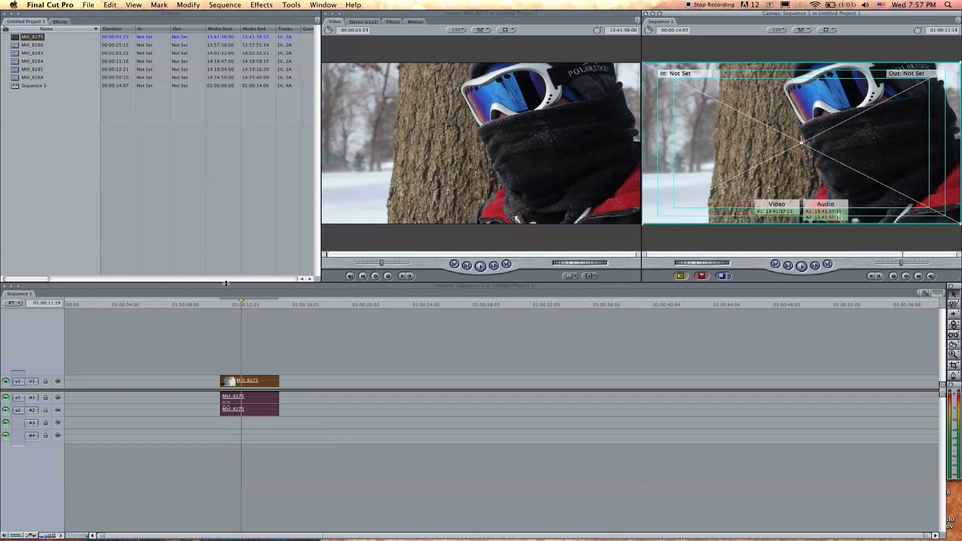
# Step: Mute audio tracks A1 and A2 and play MVI_8275 without sound, including once from its start in the timeline
pyautogui.click(5, 398)
pyautogui.click(6, 411)
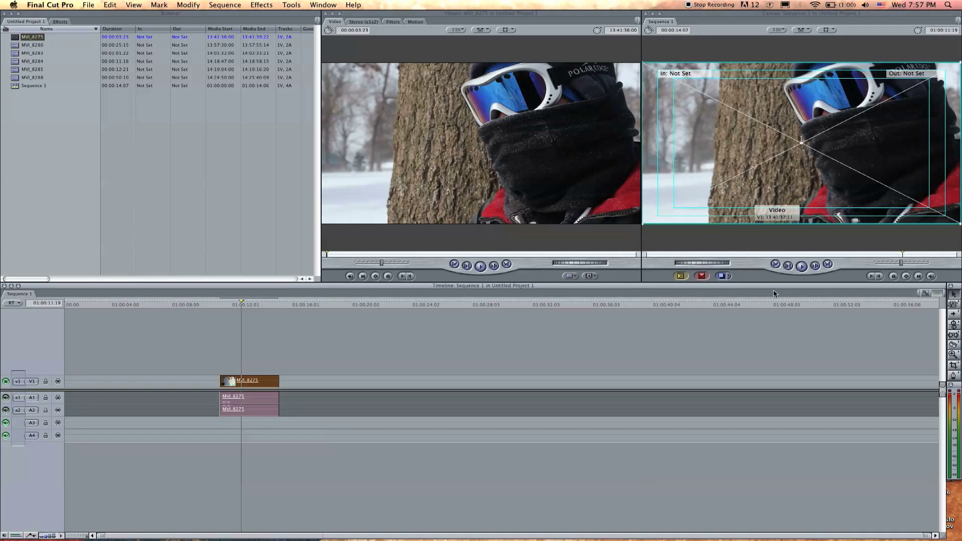
pyautogui.click(802, 264)
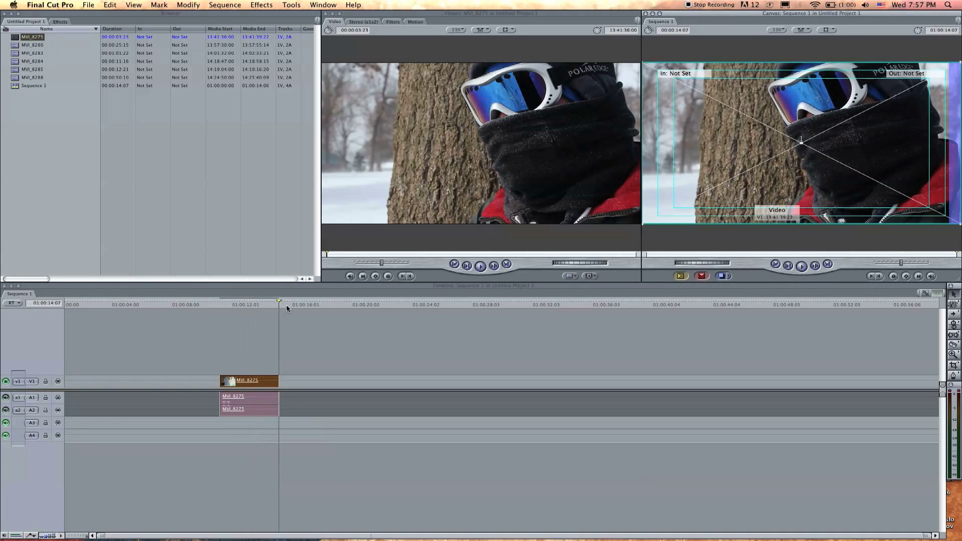
pyautogui.moveTo(275, 309); pyautogui.dragTo(220, 307)
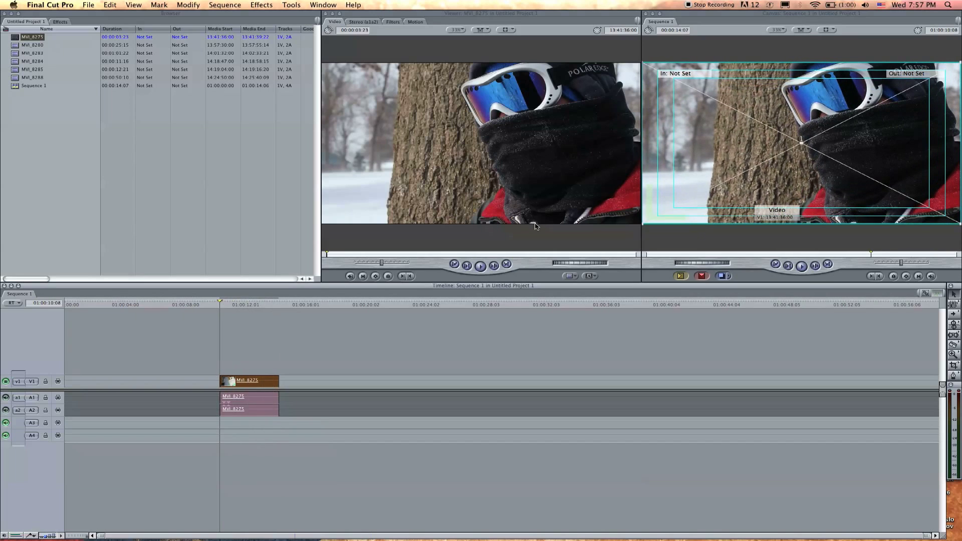
pyautogui.click(801, 266)
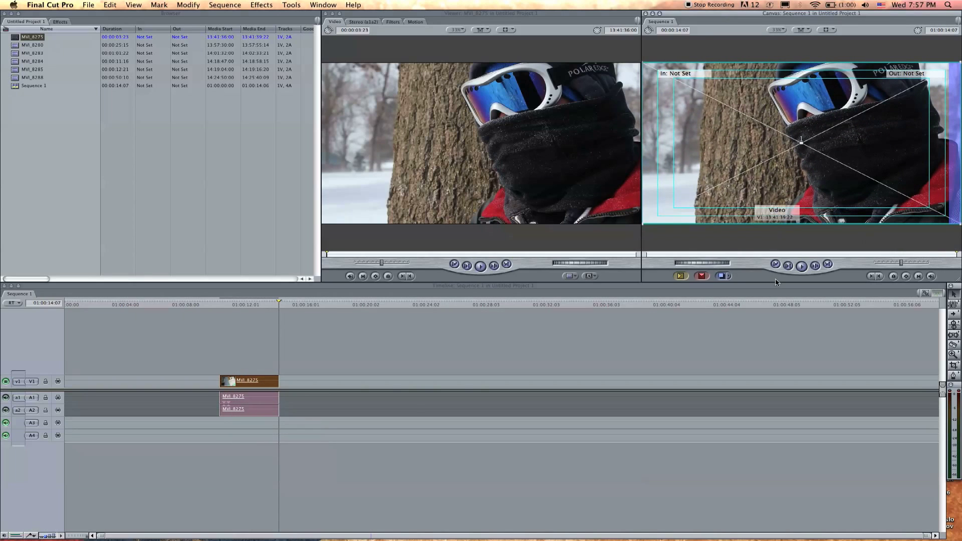
# Step: Cut the video and audio of MVI_8275 from the timeline and make audio tracks A1 and A2 audible again
pyautogui.press('super+a')
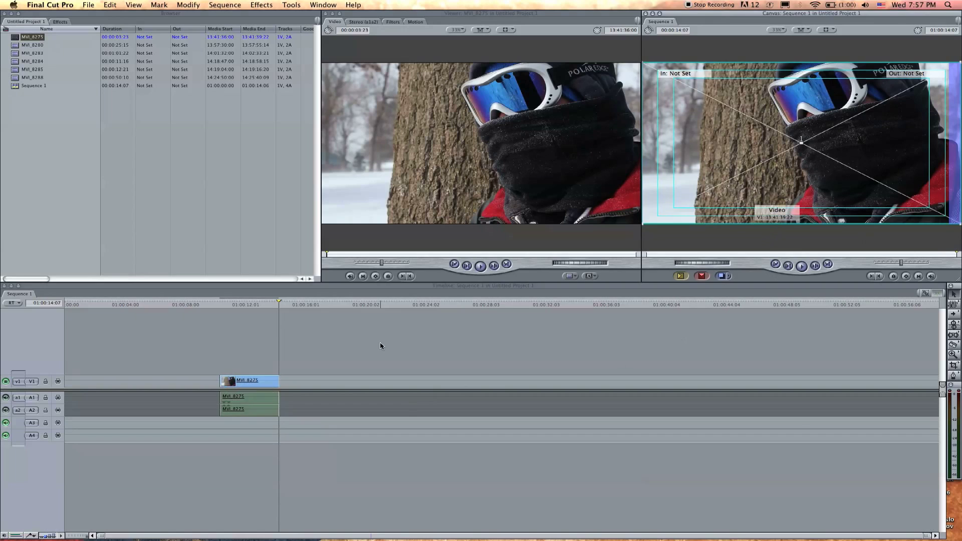
pyautogui.click(248, 305)
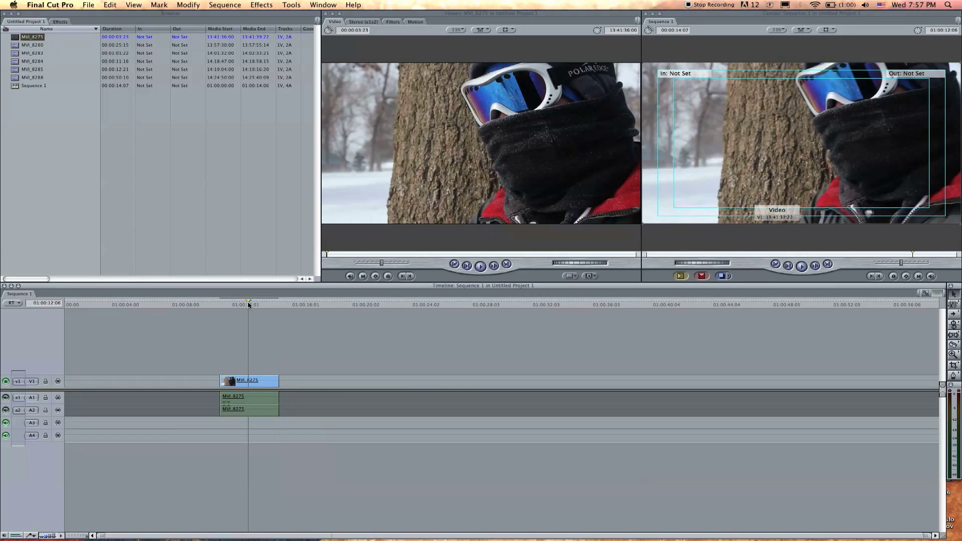
pyautogui.moveTo(289, 364); pyautogui.dragTo(236, 412)
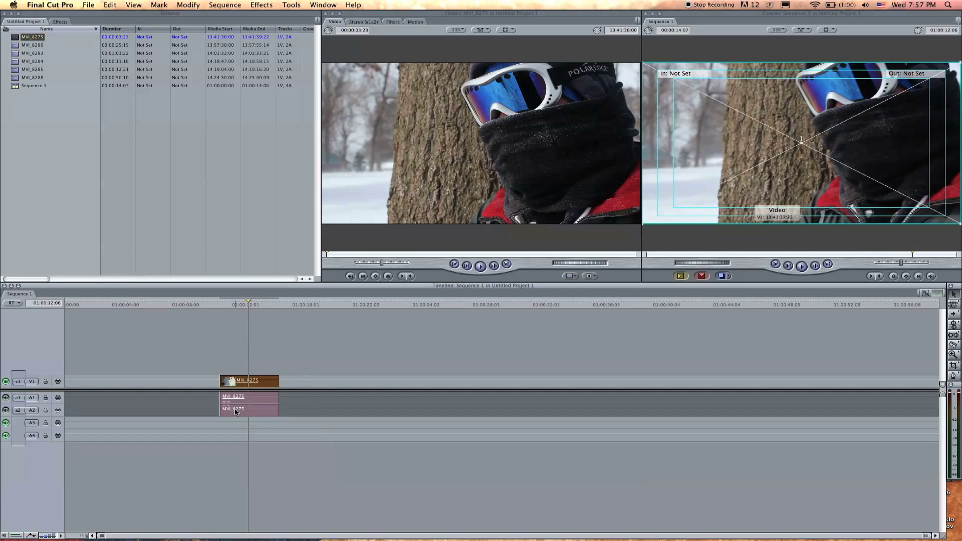
pyautogui.click(109, 4)
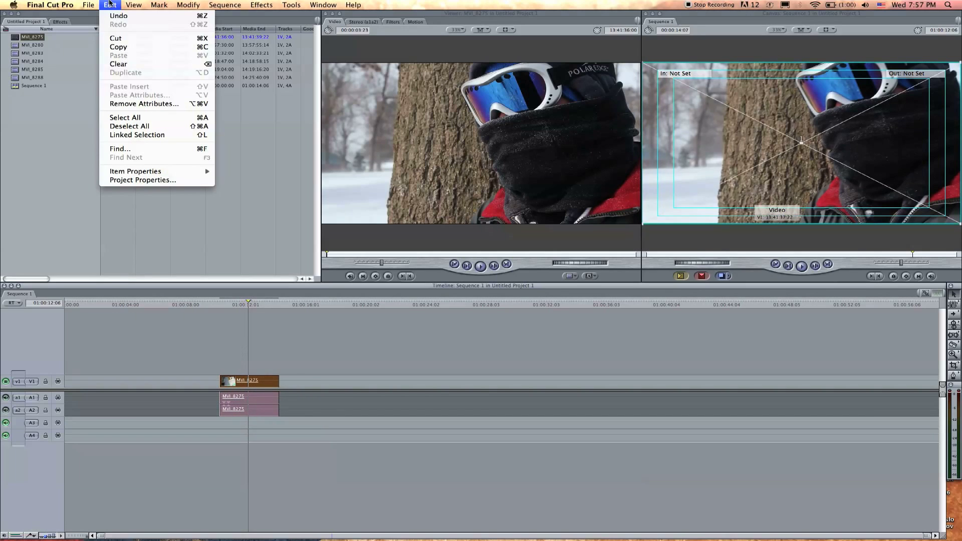
pyautogui.click(115, 38)
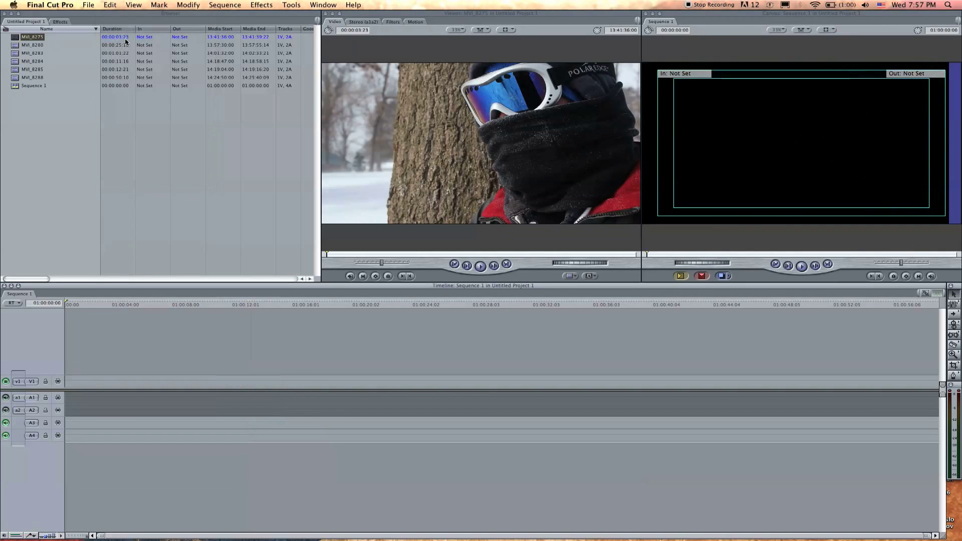
pyautogui.click(7, 398)
pyautogui.click(6, 411)
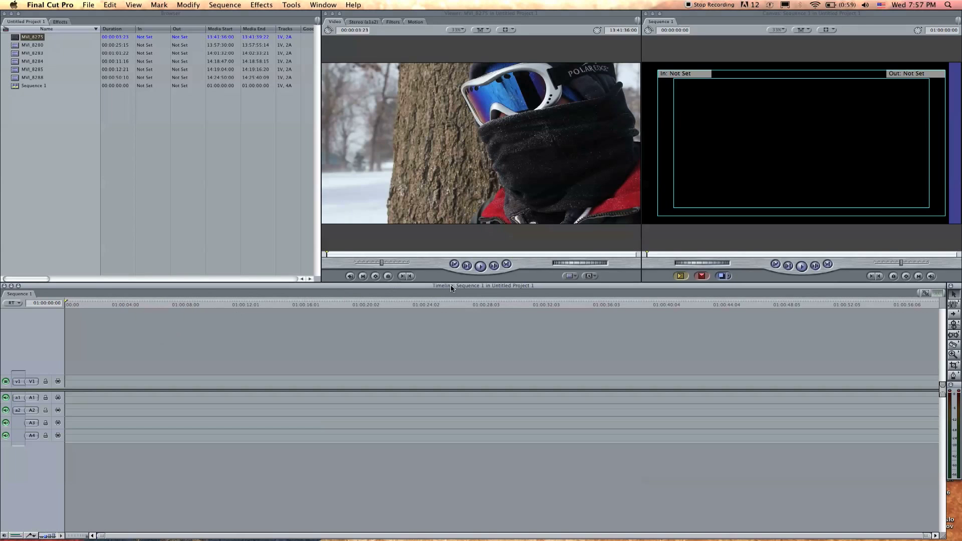
# Step: Play and scrub MVI_8275 in the Viewer and mark its In point at 13:41:37:14
pyautogui.click(395, 246)
pyautogui.press('space')
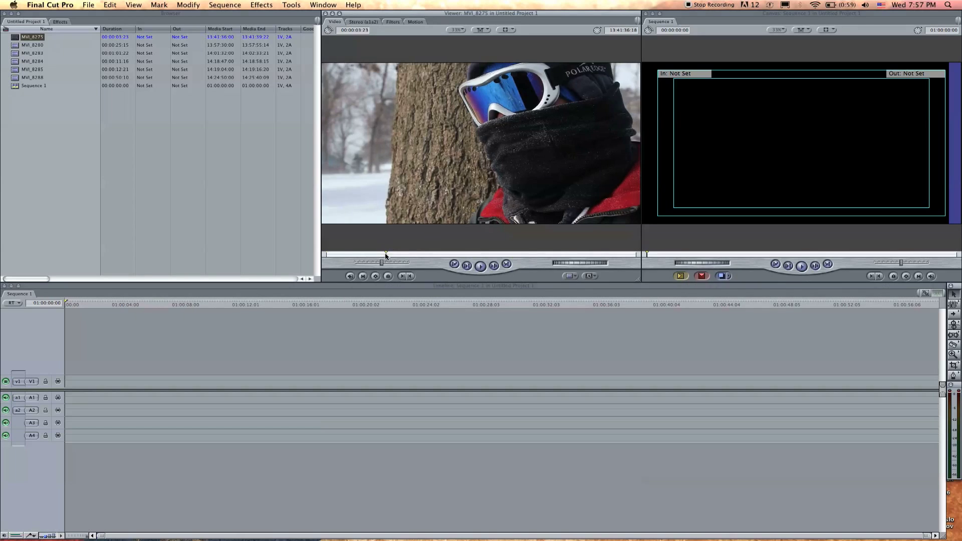
pyautogui.click(445, 254)
pyautogui.moveTo(445, 254); pyautogui.dragTo(451, 254)
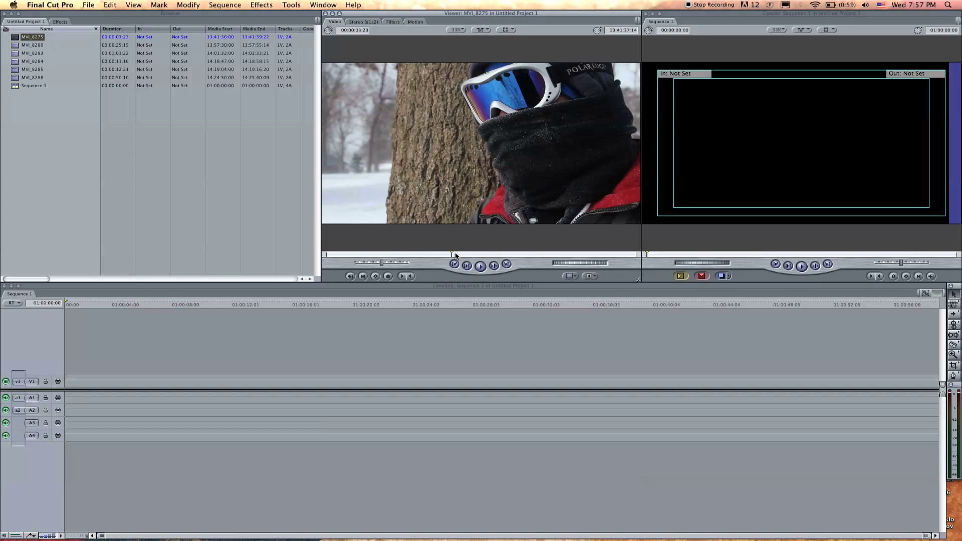
pyautogui.click(402, 278)
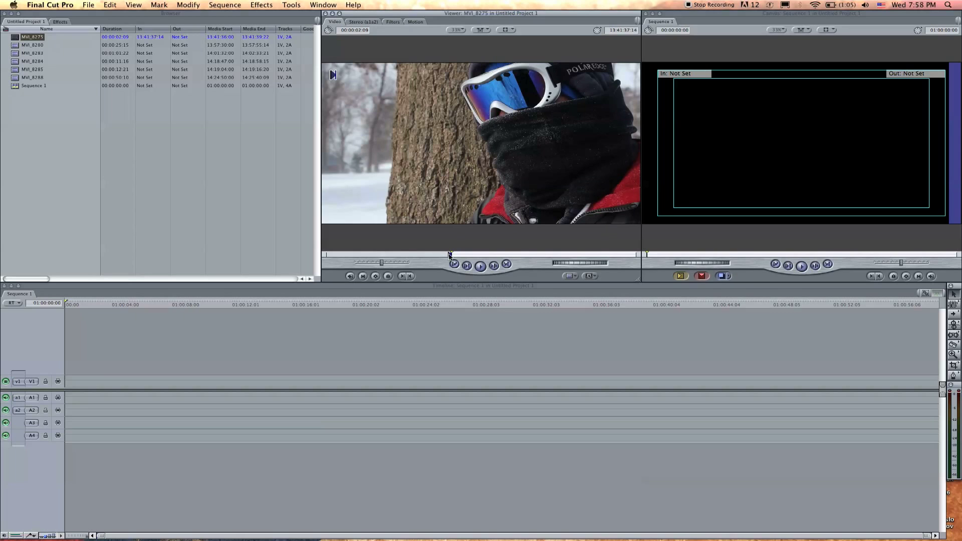
# Step: Play MVI_8275 onward from its In point in the Viewer and mark its Out point at 13:41:39:03
pyautogui.moveTo(459, 256); pyautogui.dragTo(478, 255)
pyautogui.click(480, 266)
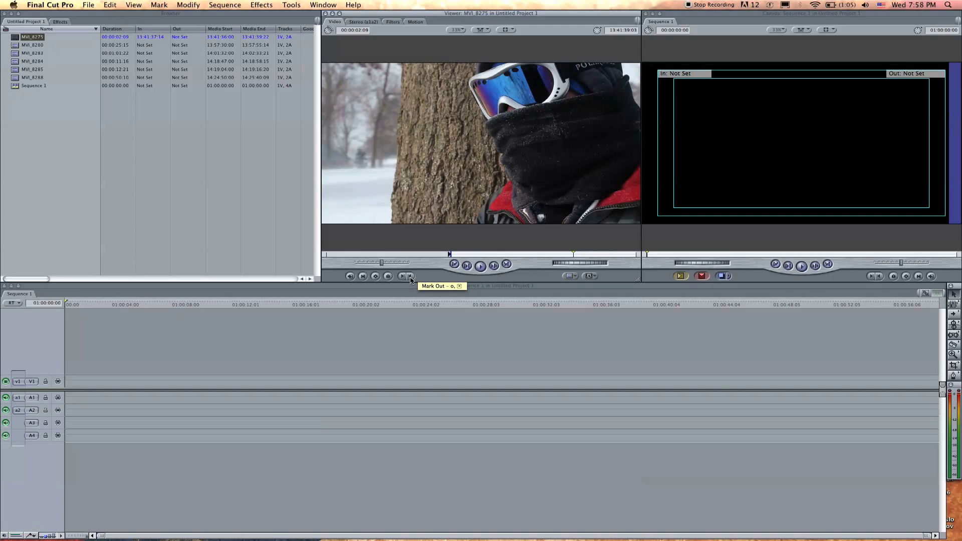
pyautogui.click(410, 279)
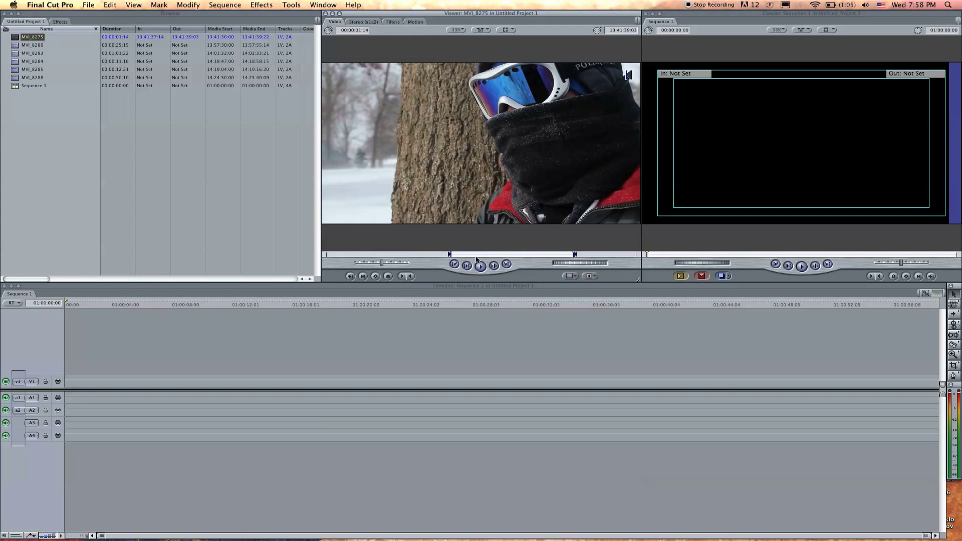
# Step: Place the marked part of MVI_8275 on V1, A1 and A2 about 11 seconds into Sequence 1 and check it with the playhead
pyautogui.moveTo(496, 256)
pyautogui.mouseDown()
pyautogui.moveTo(466, 256)
pyautogui.moveTo(491, 252)
pyautogui.mouseUp()
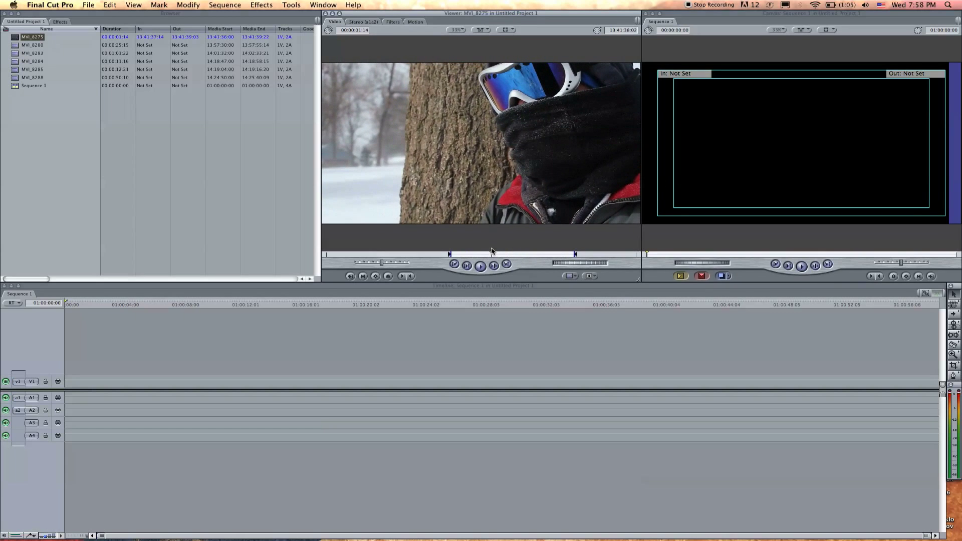
pyautogui.moveTo(501, 160); pyautogui.dragTo(240, 383)
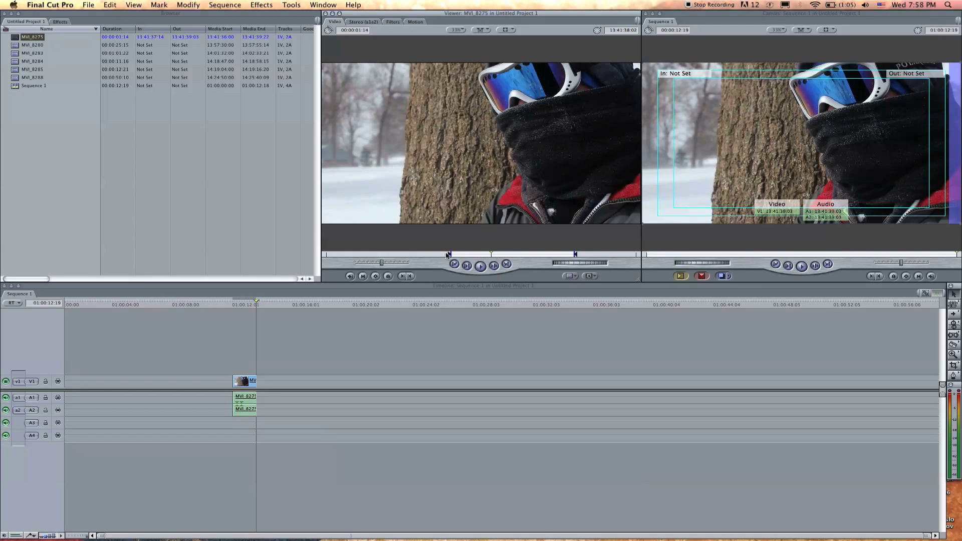
pyautogui.moveTo(449, 254); pyautogui.dragTo(453, 254)
pyautogui.press('super+z')
pyautogui.click(242, 306)
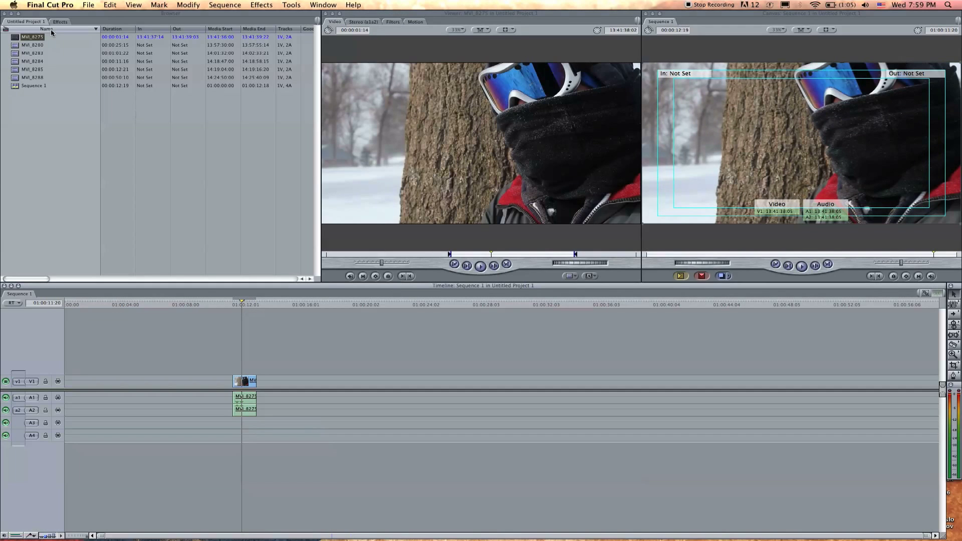
# Step: Load MVI_8283 into the Viewer and mark its In point at 14:01:33:19 and its Out point at 14:01:38:03
pyautogui.doubleClick(15, 53)
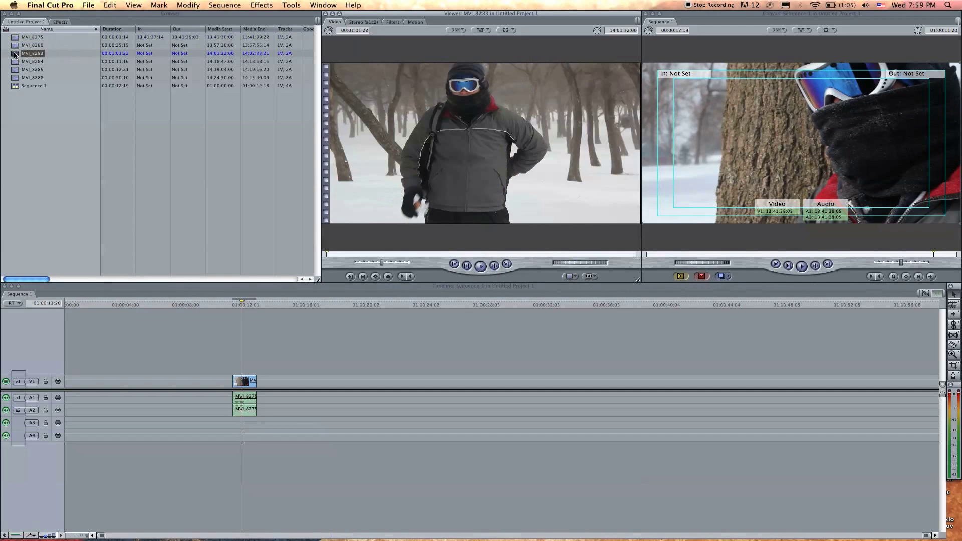
pyautogui.press('space')
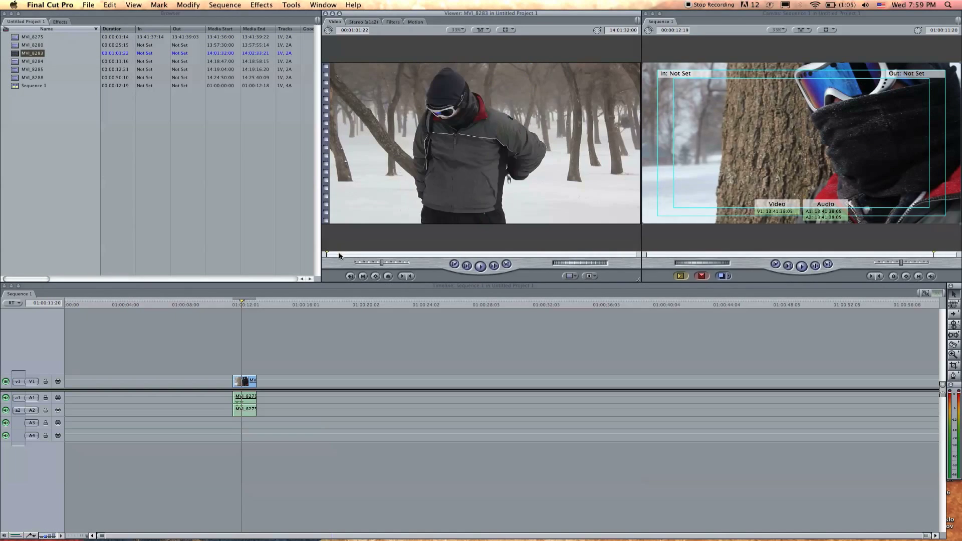
pyautogui.press('i')
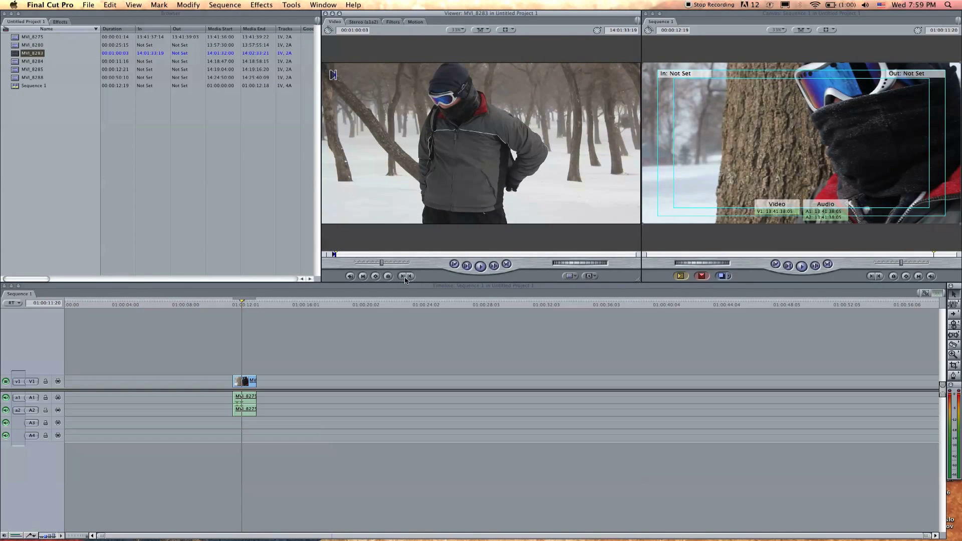
pyautogui.press('space')
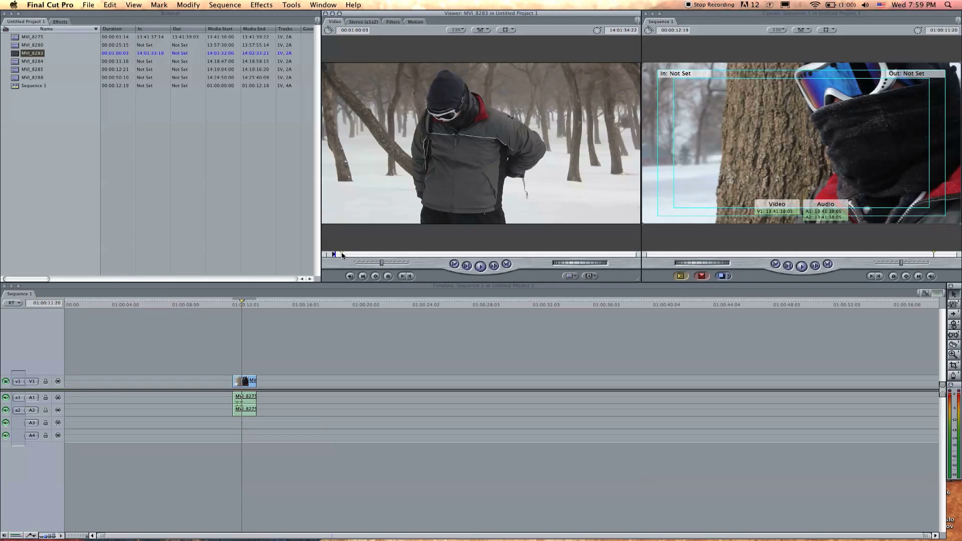
pyautogui.click(407, 276)
# Step: Place the marked part of MVI_8283 on V1, A1 and A2 about 16 seconds into Sequence 1 and check both clips with the playhead
pyautogui.moveTo(453, 180); pyautogui.dragTo(329, 381)
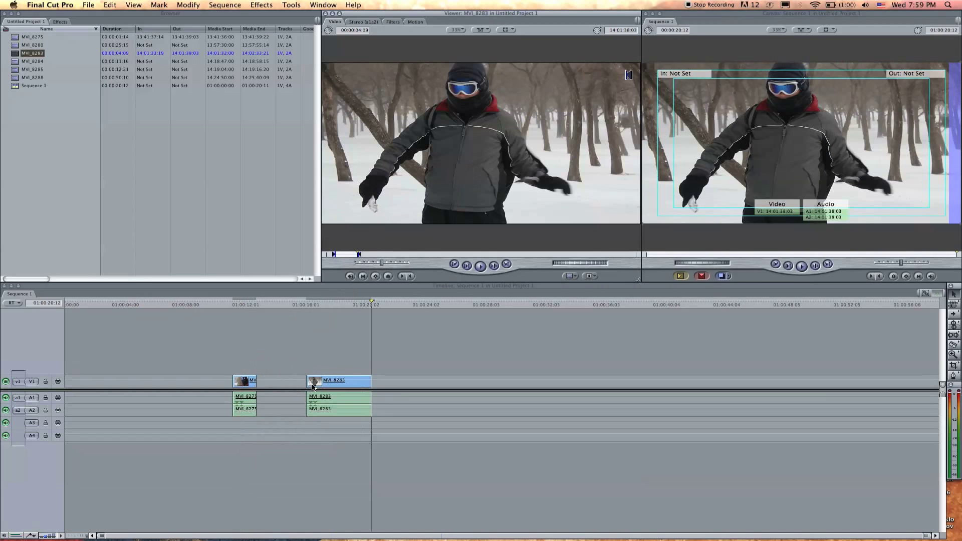
pyautogui.moveTo(312, 304); pyautogui.dragTo(296, 304)
pyautogui.click(245, 303)
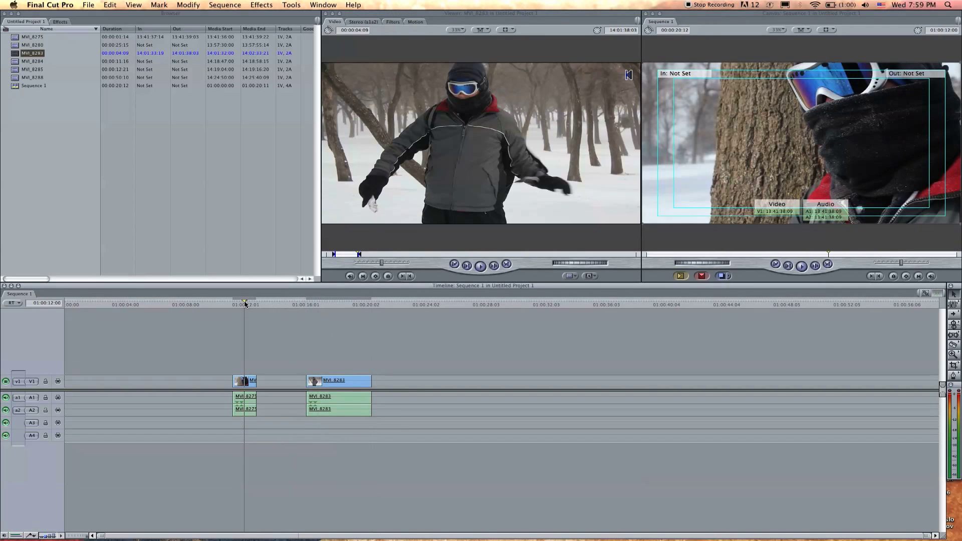
pyautogui.click(325, 305)
pyautogui.click(246, 304)
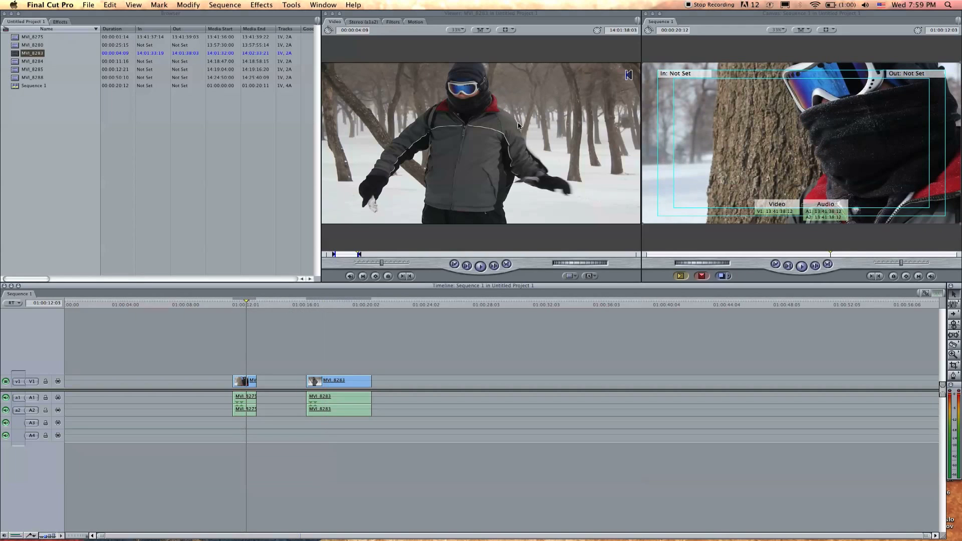
# Step: Move the MVI_8283 clip with its audio earlier in Sequence 1 so it starts directly at the end of MVI_8275
pyautogui.moveTo(344, 376); pyautogui.dragTo(430, 393)
pyautogui.moveTo(351, 362); pyautogui.dragTo(311, 432)
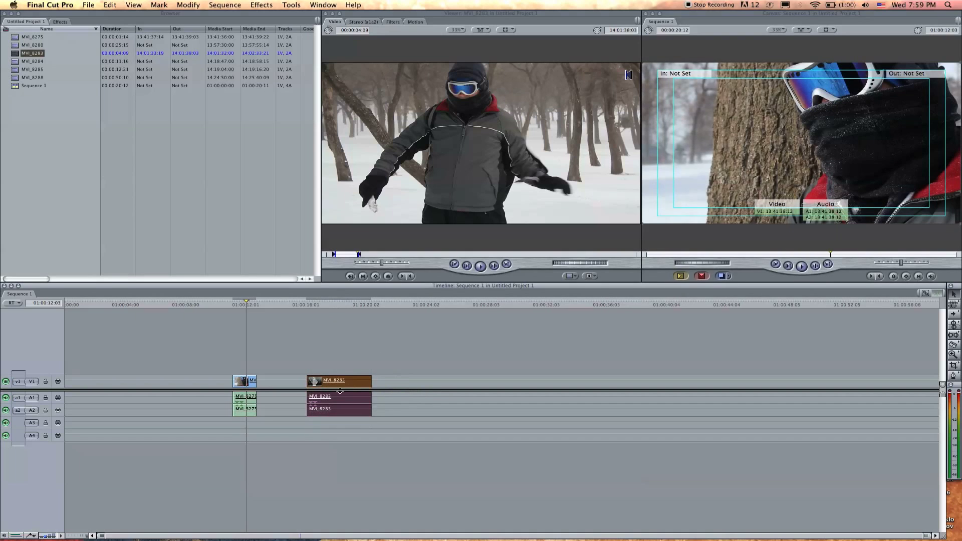
pyautogui.moveTo(343, 383); pyautogui.dragTo(299, 384)
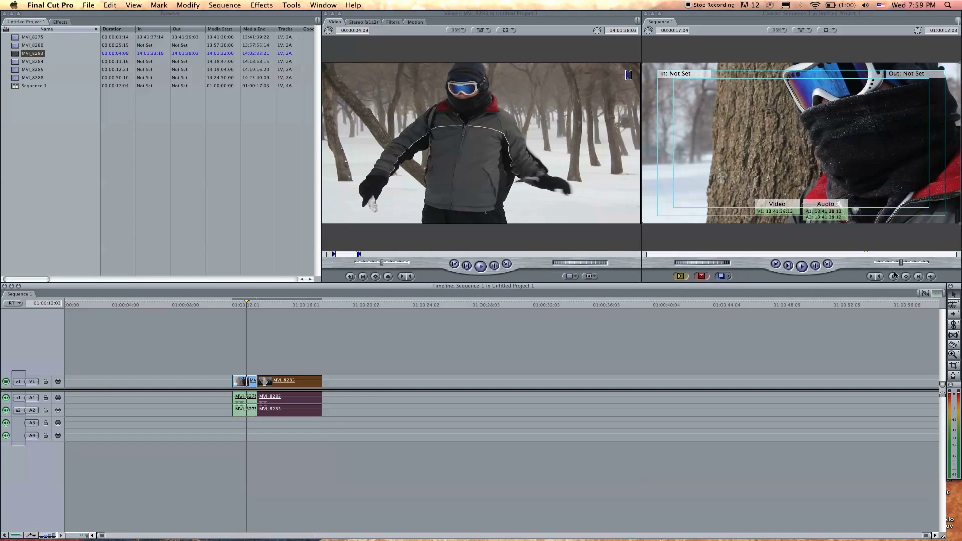
# Step: Mute audio tracks A1 and A2 and play the two joined clips from the start of MVI_8275
pyautogui.click(802, 267)
pyautogui.press('space')
pyautogui.click(5, 397)
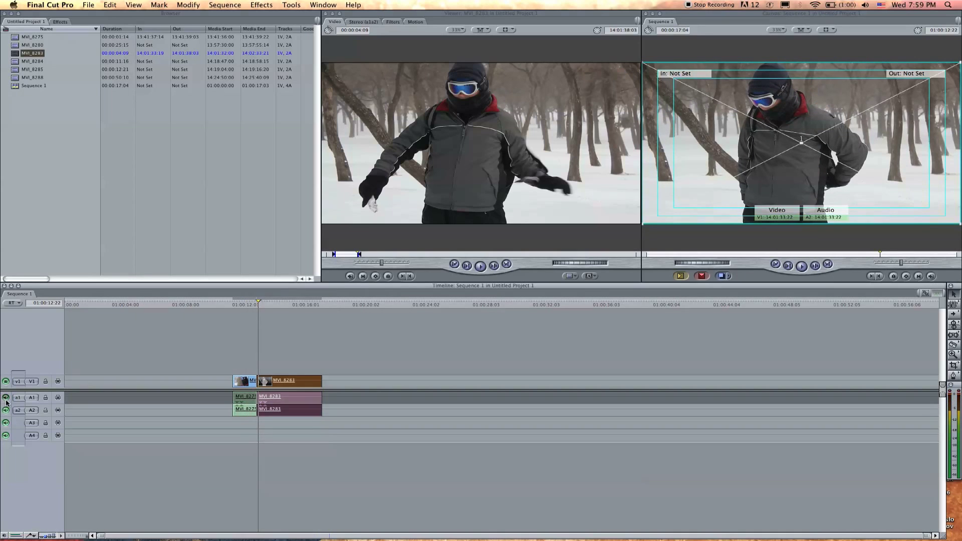
pyautogui.click(6, 410)
pyautogui.click(234, 304)
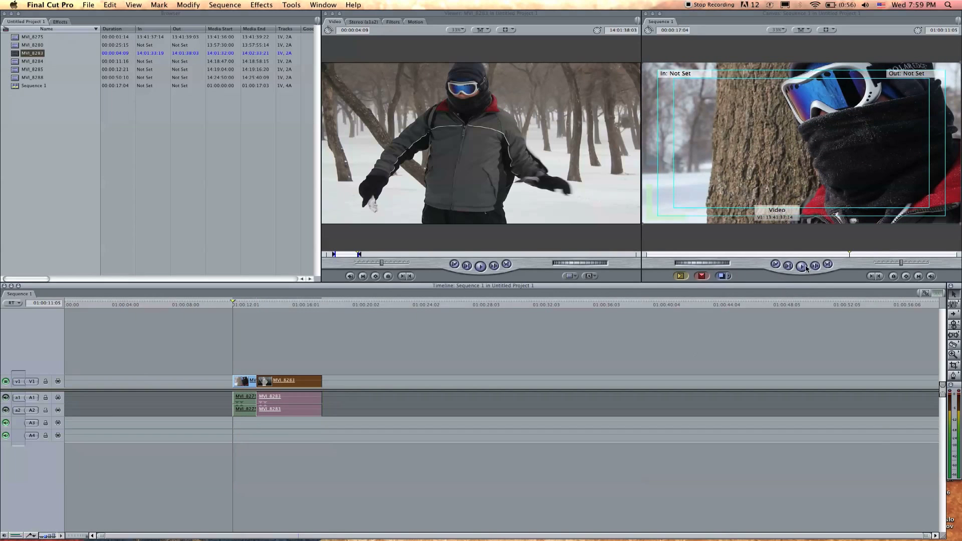
pyautogui.press('space')
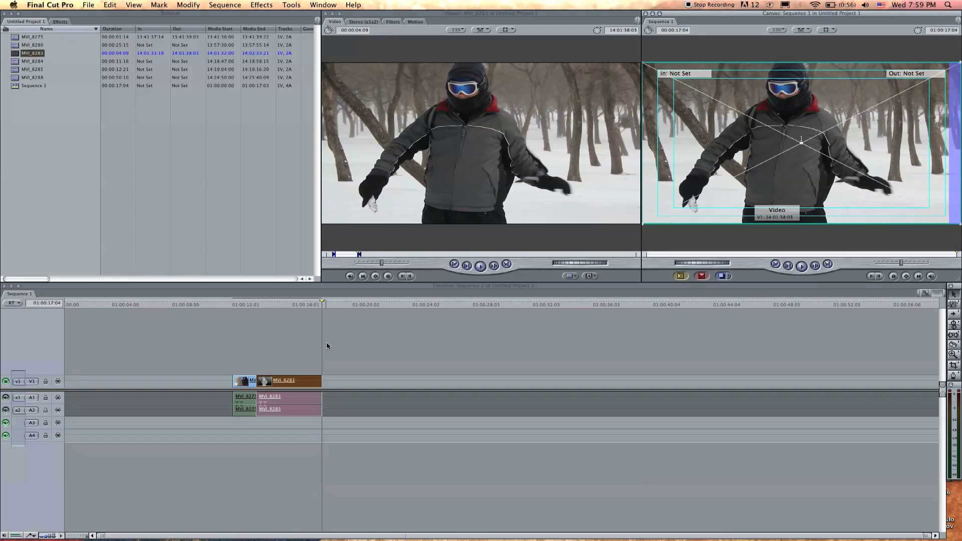
# Step: Move MVI_8275 and MVI_8283 together to the very start of Sequence 1 and make audio tracks A1 and A2 audible again
pyautogui.click(343, 345)
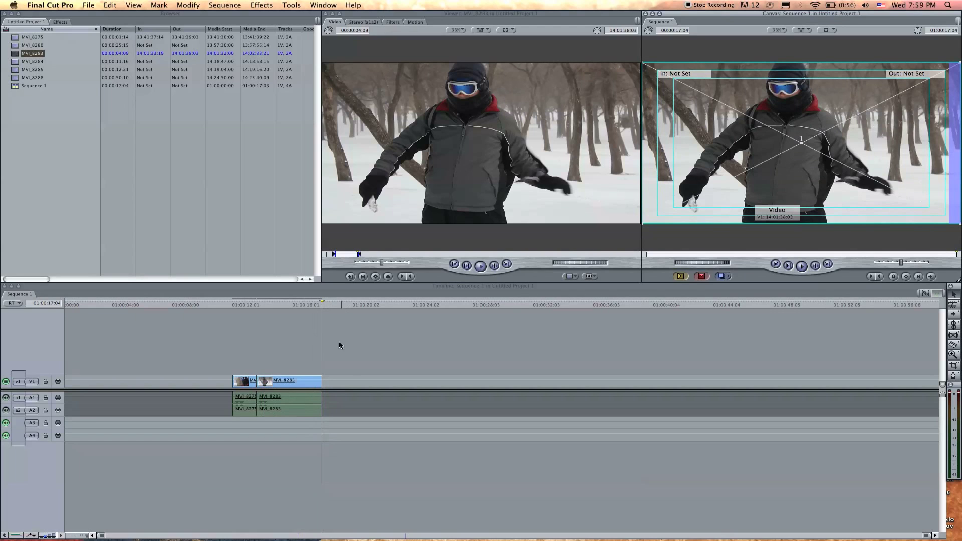
pyautogui.click(275, 382)
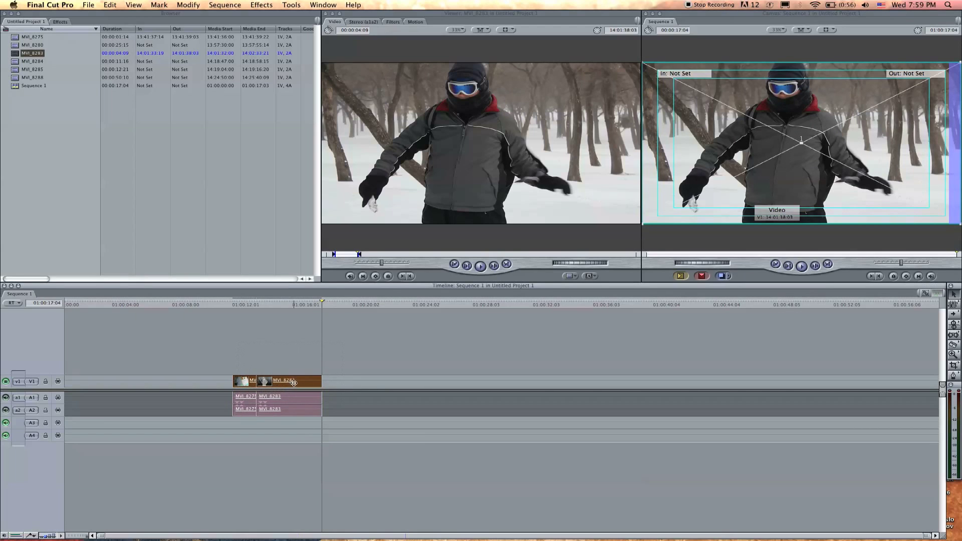
pyautogui.moveTo(295, 381); pyautogui.dragTo(129, 382)
pyautogui.click(124, 365)
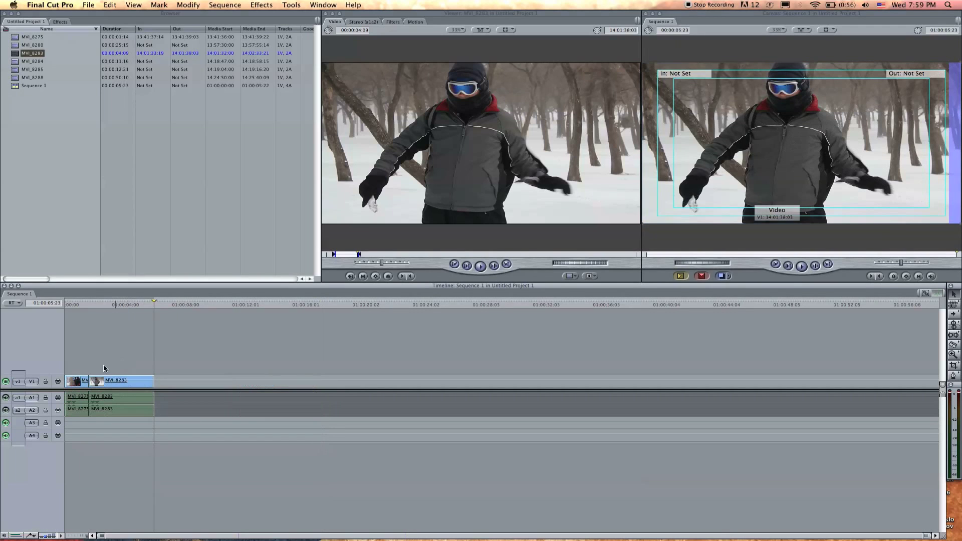
pyautogui.click(6, 397)
pyautogui.click(5, 409)
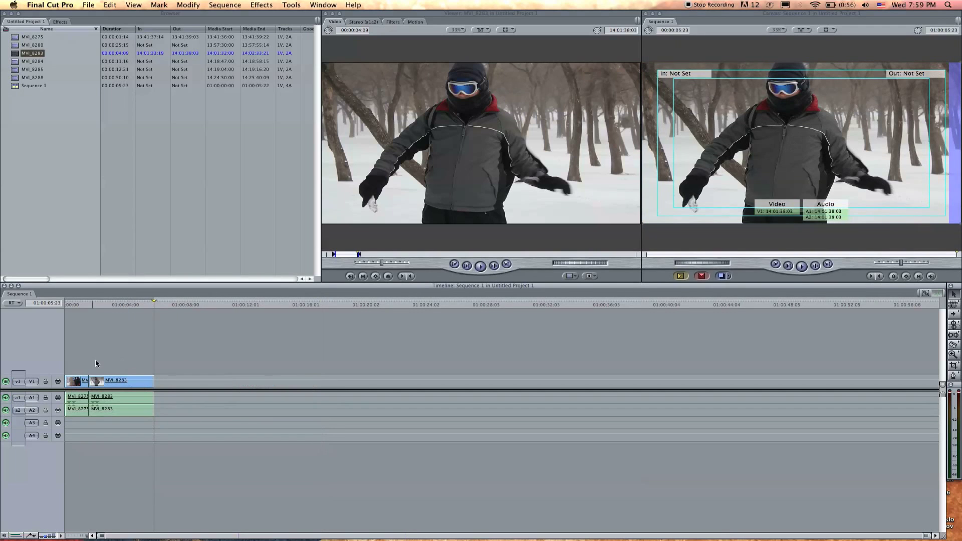